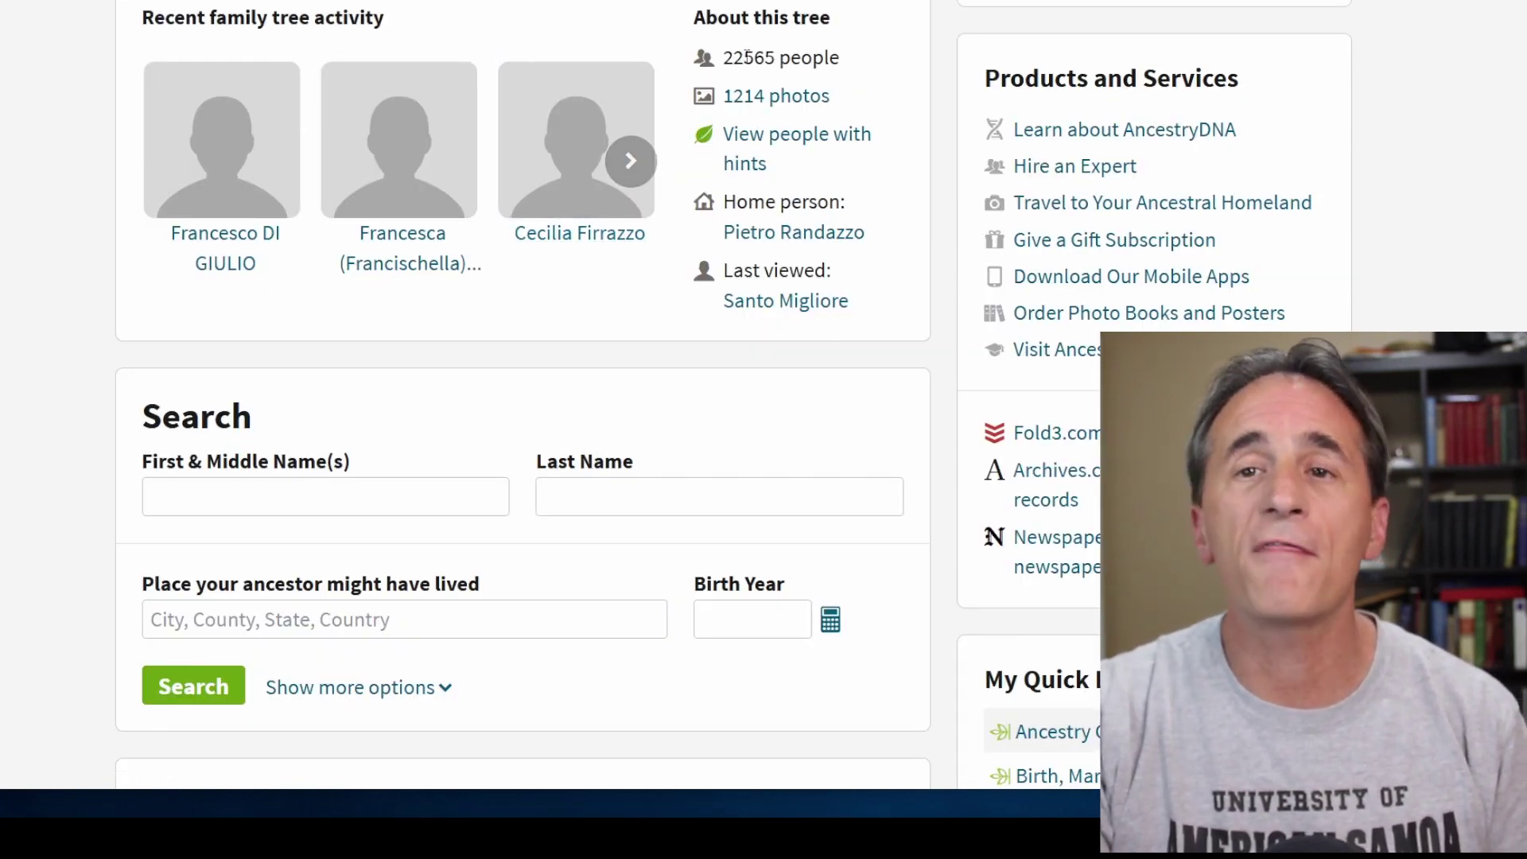
- Check the number of people in the Ancestry tree, and switch to MyHeritage to compare its people and photo counts
double_click(747, 57)
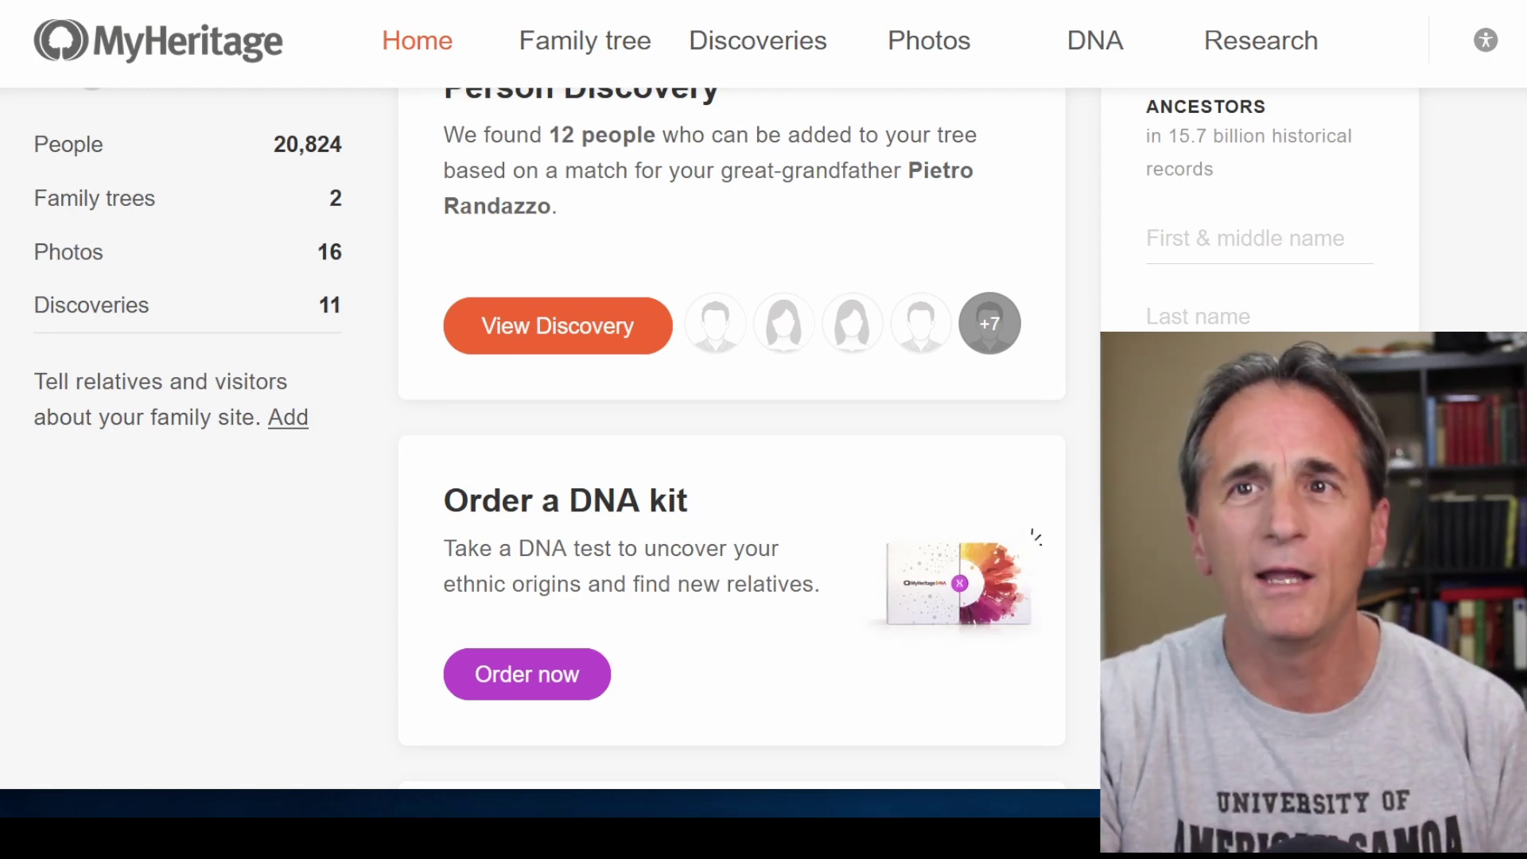
mouse_move(774, 86)
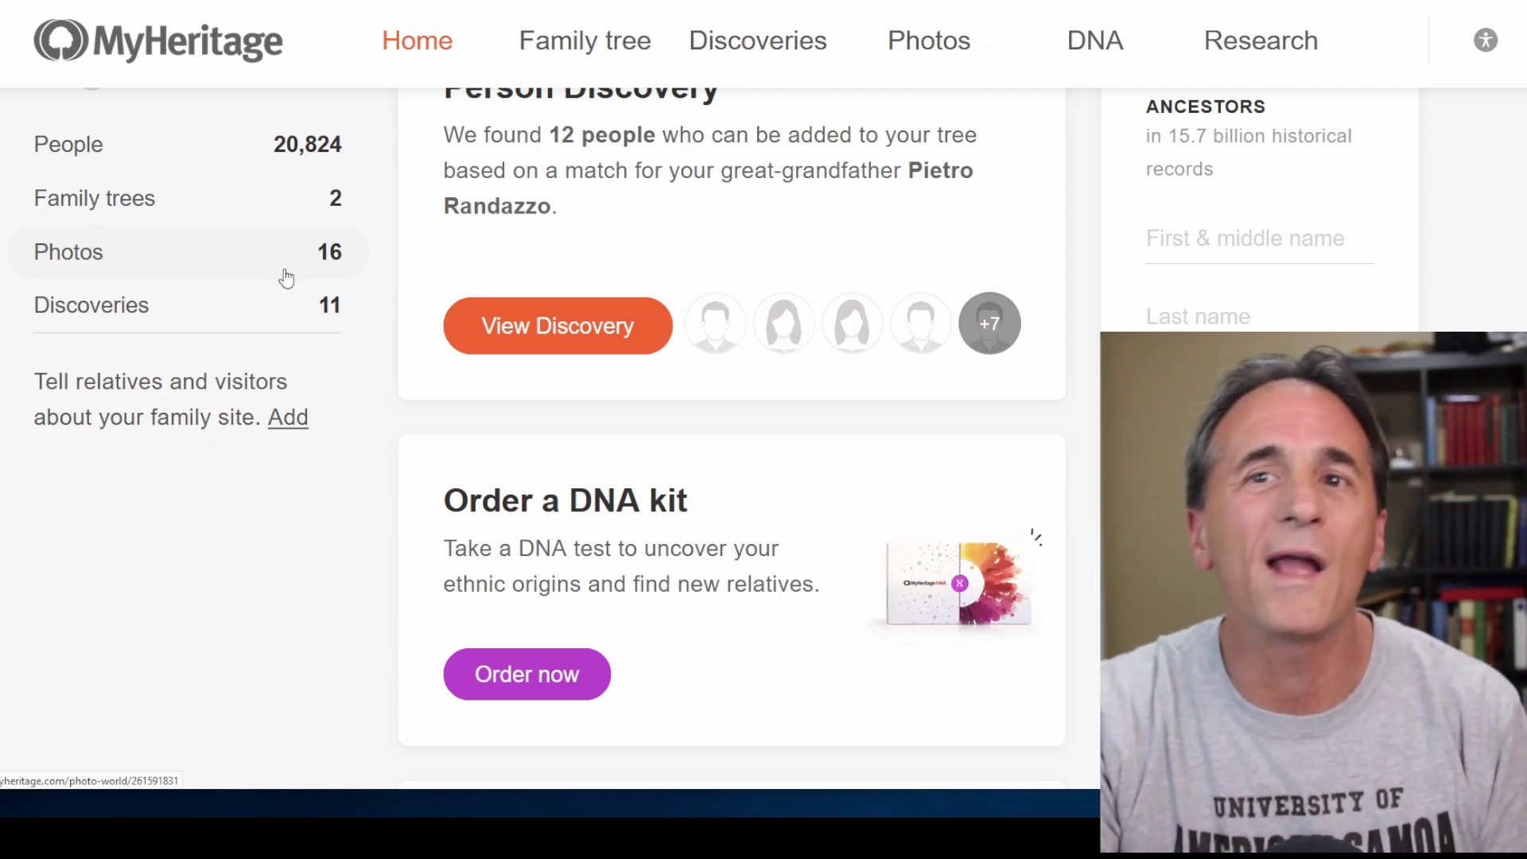
scroll(283, 274, up, 4)
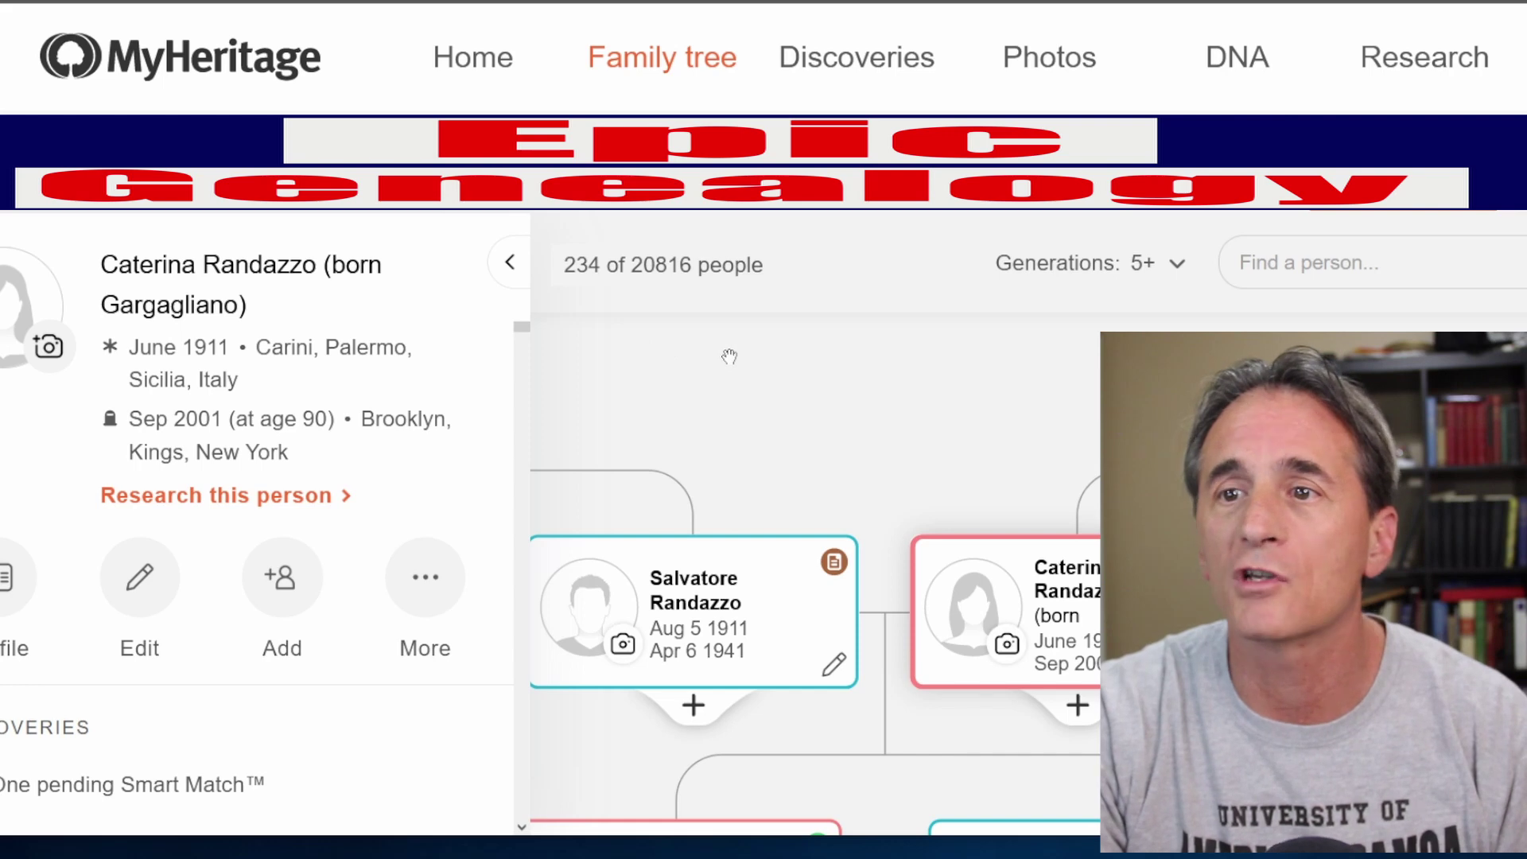
- Open the full profile of the selected woman born in June 1911 and review her records, photos and immediate family
click(6, 589)
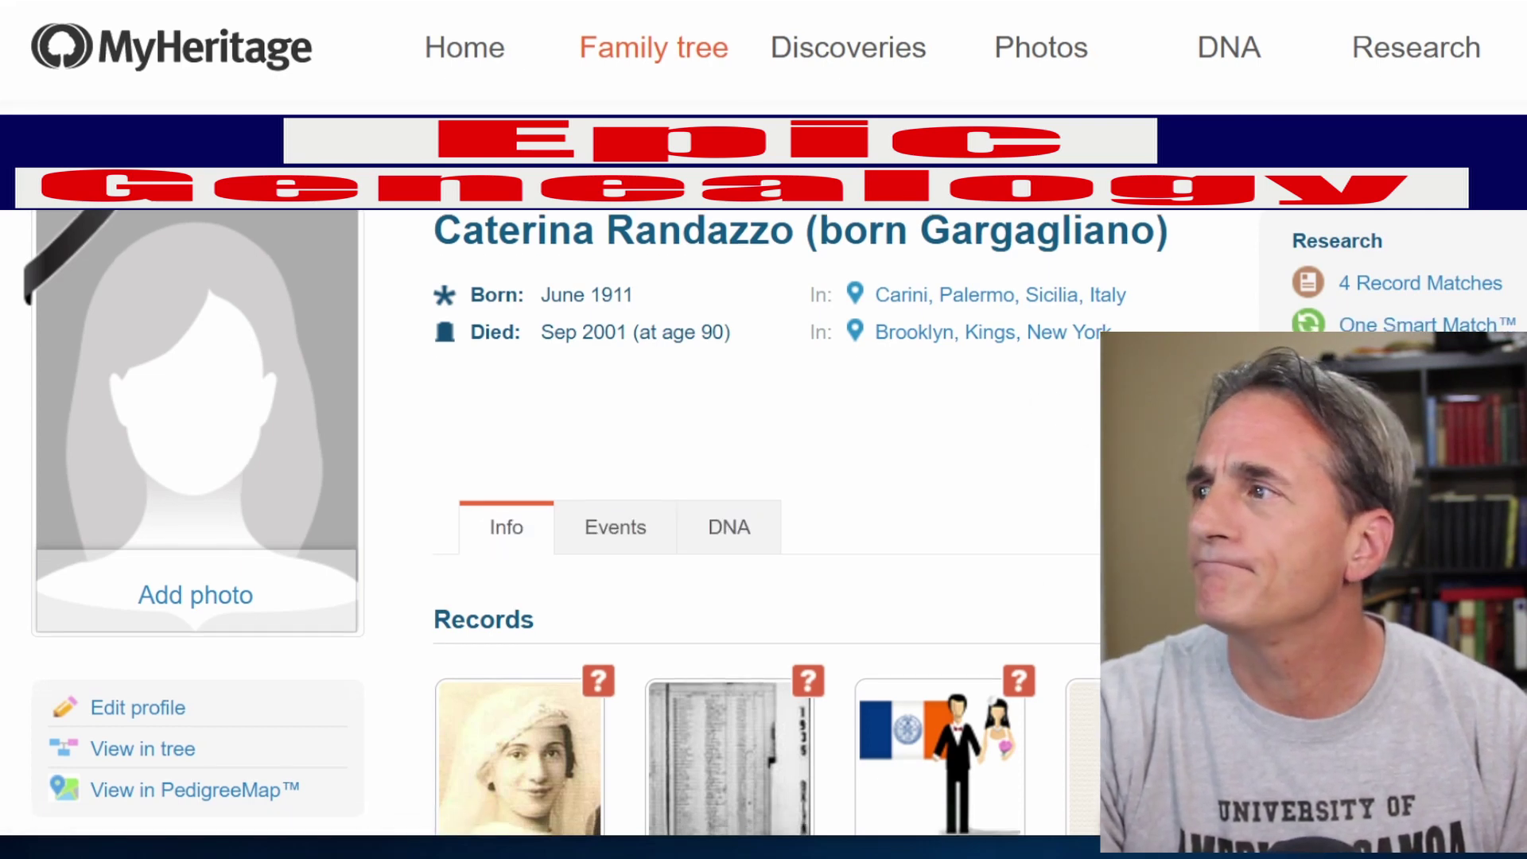
scroll(763, 477, down, 5)
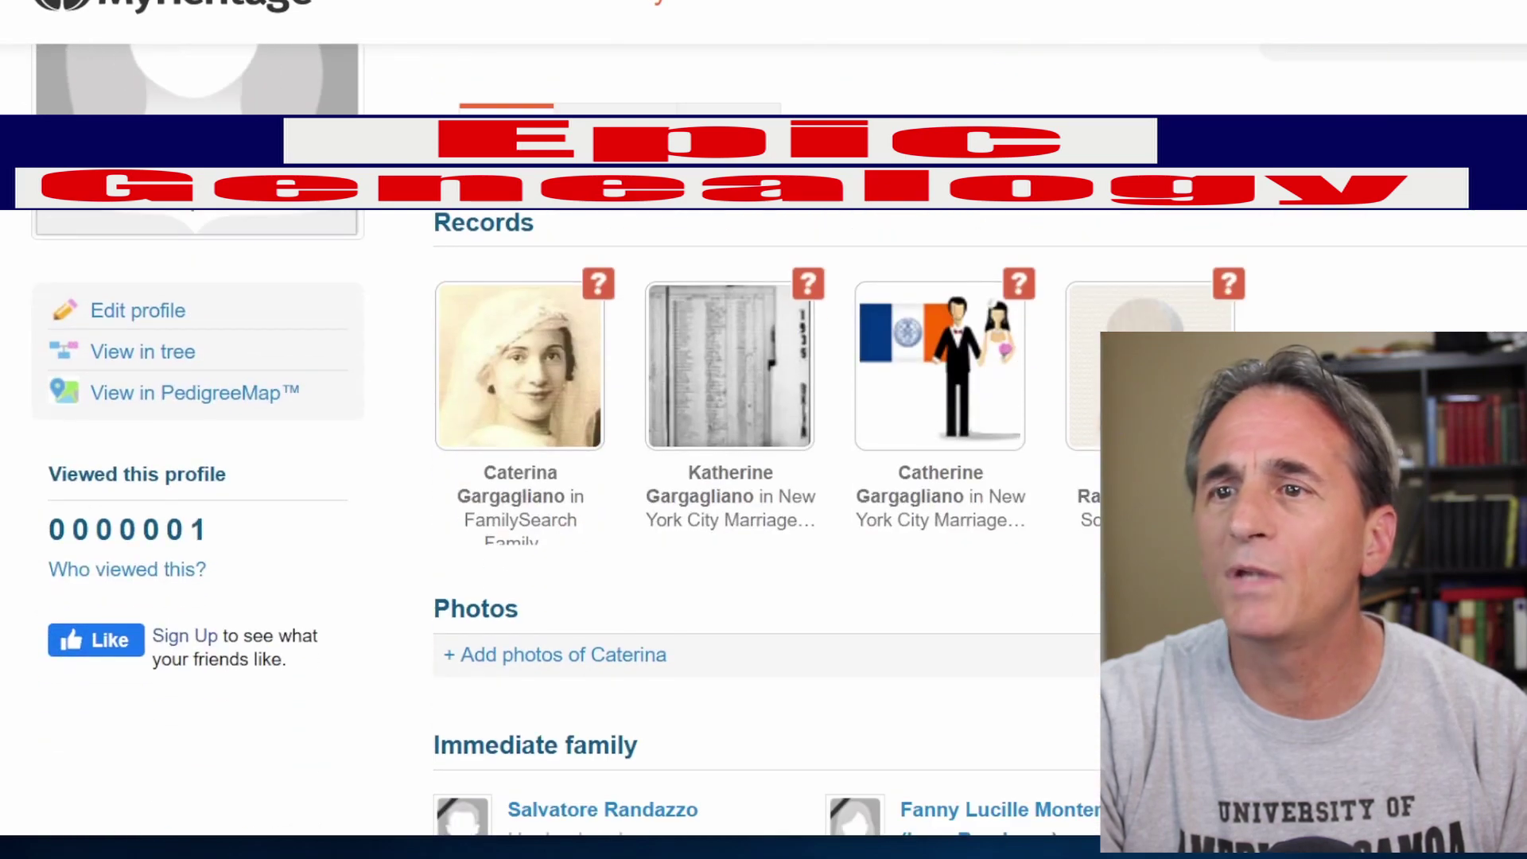
scroll(764, 477, down, 5)
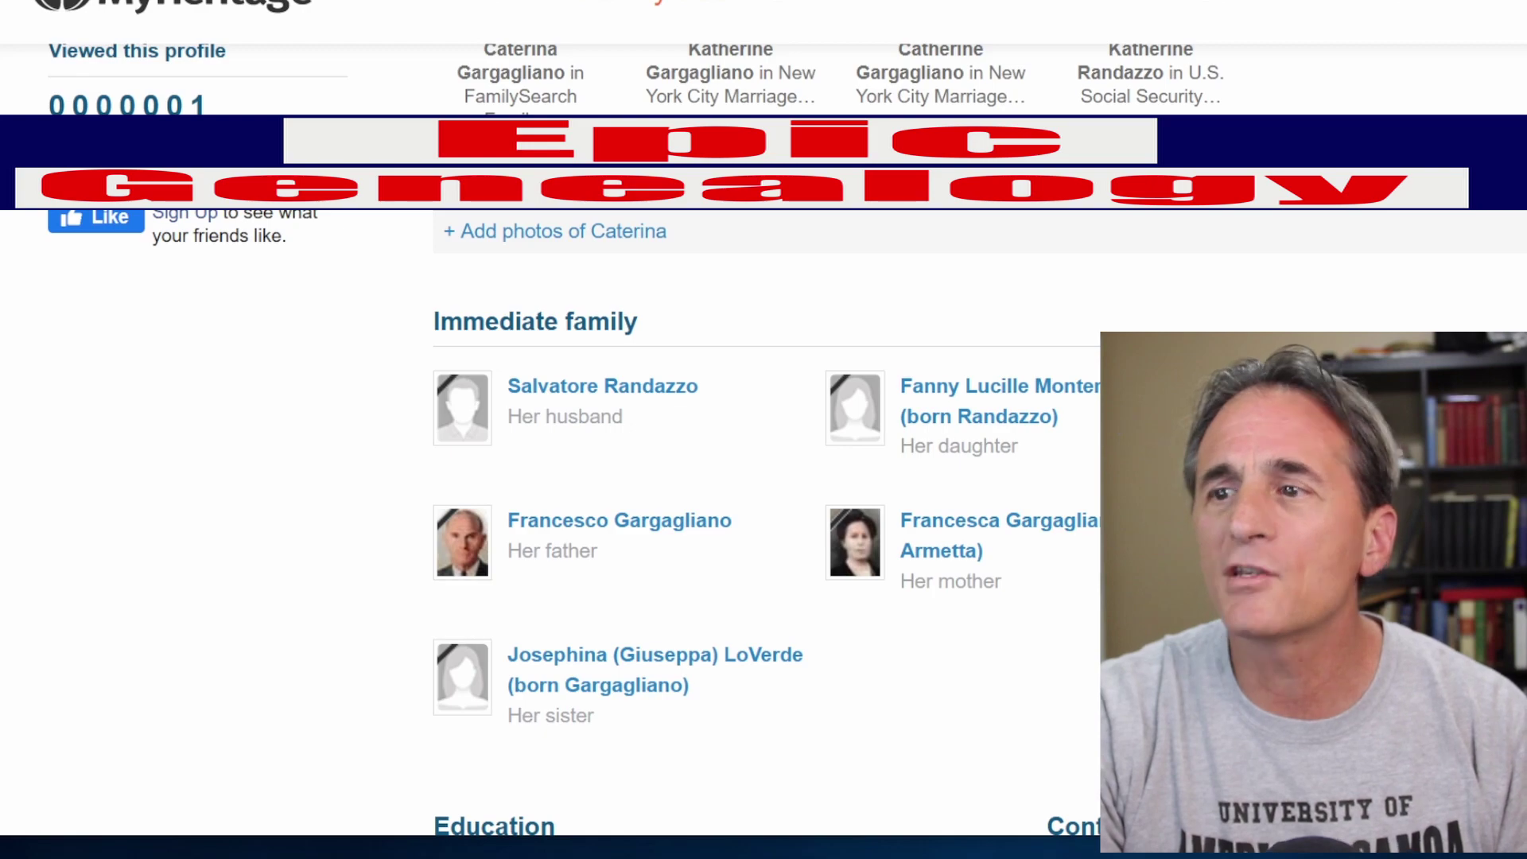
scroll(764, 477, up, 10)
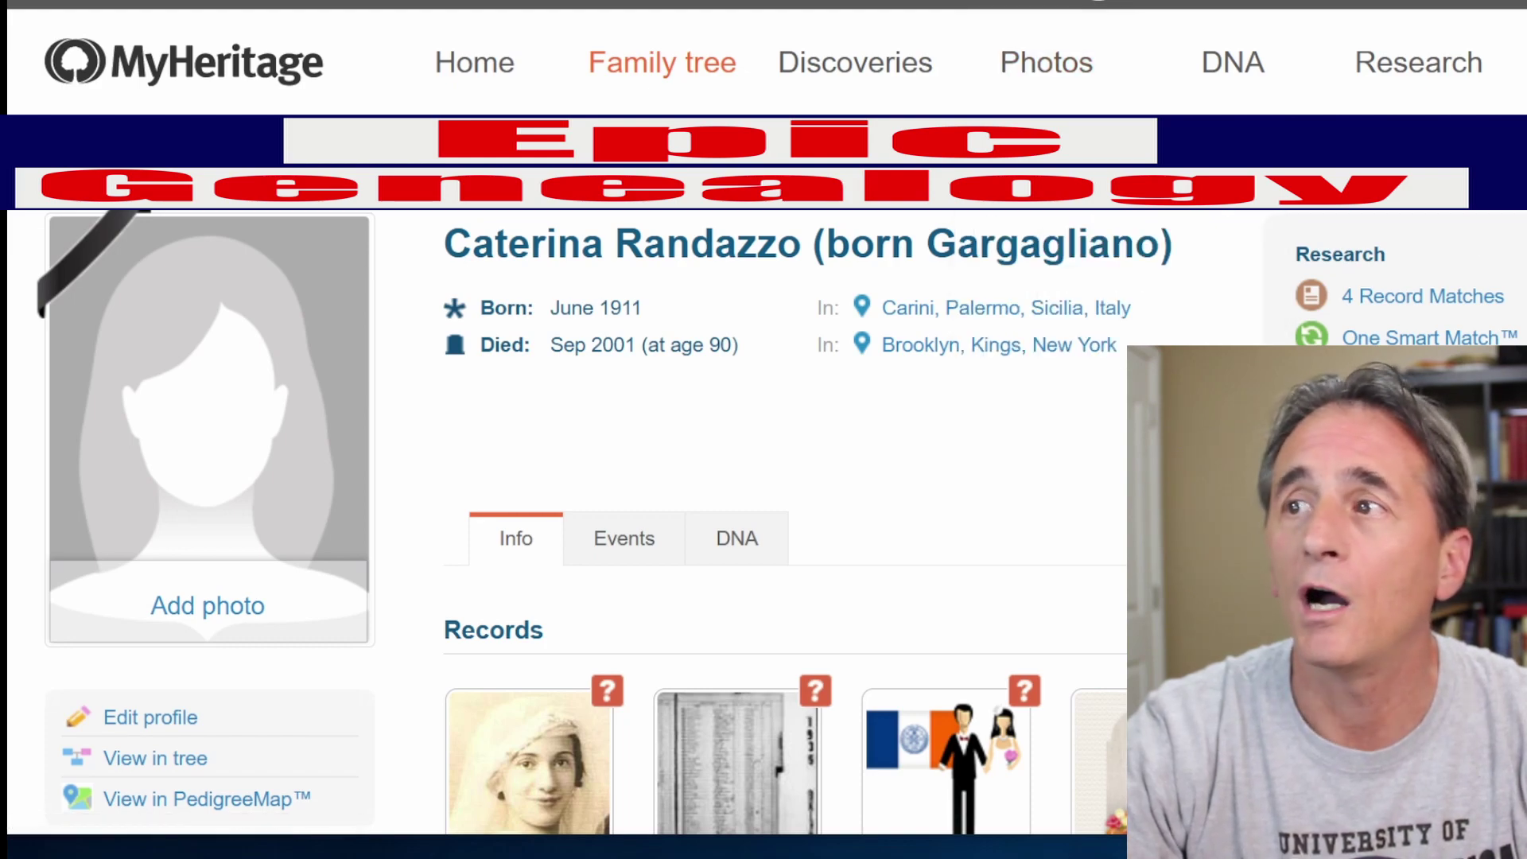
- Review the birth, death and record details on the woman's MyHeritage profile and highlight her married surname in the heading
scroll(764, 477, down, 8)
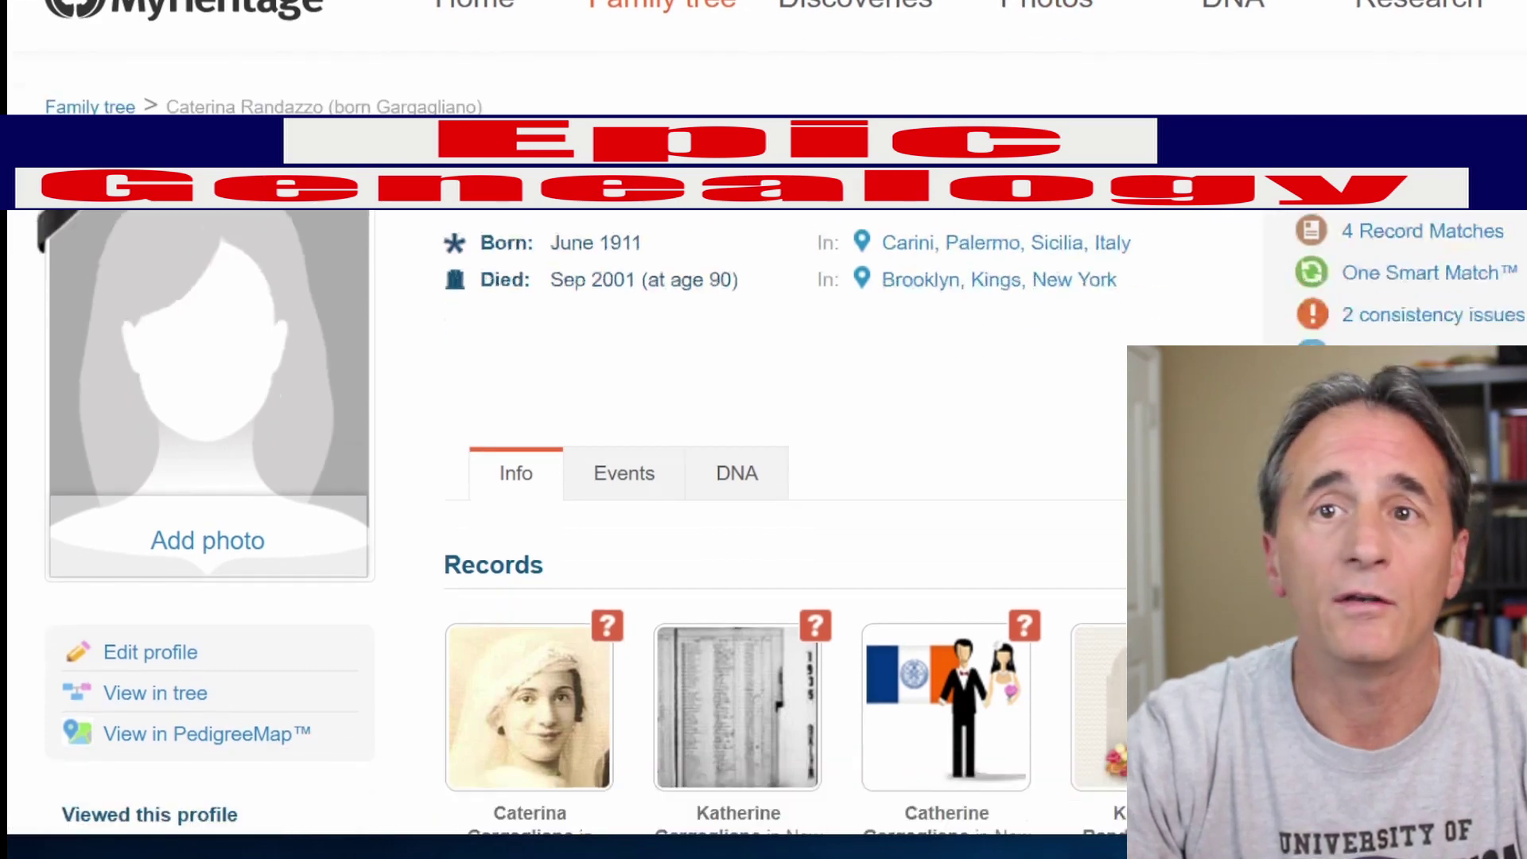
scroll(763, 478, up, 4)
scroll(764, 478, up, 4)
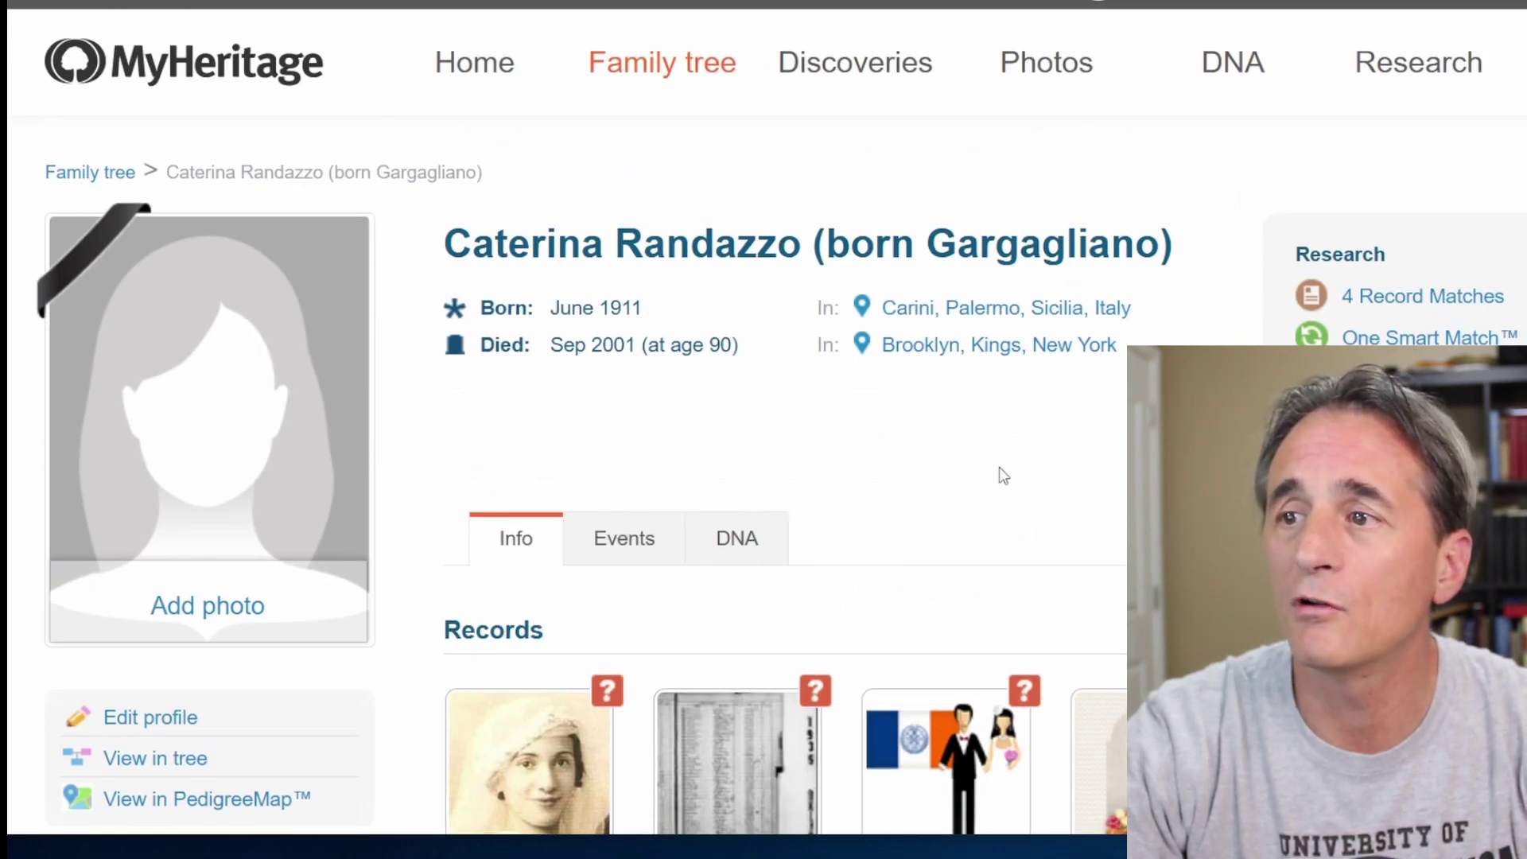
mouse_move(1066, 74)
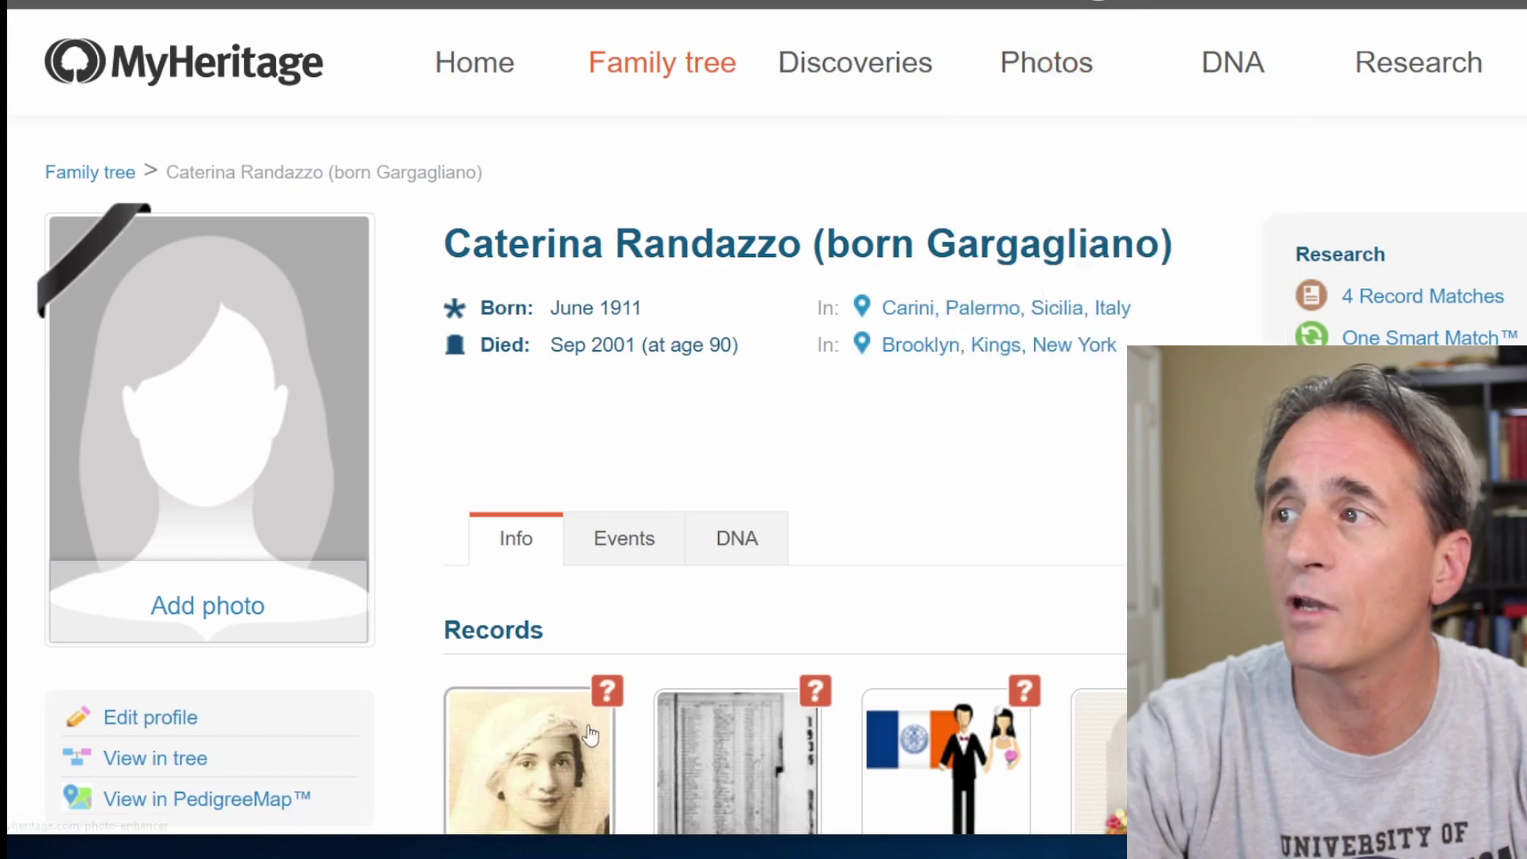
mouse_move(593, 718)
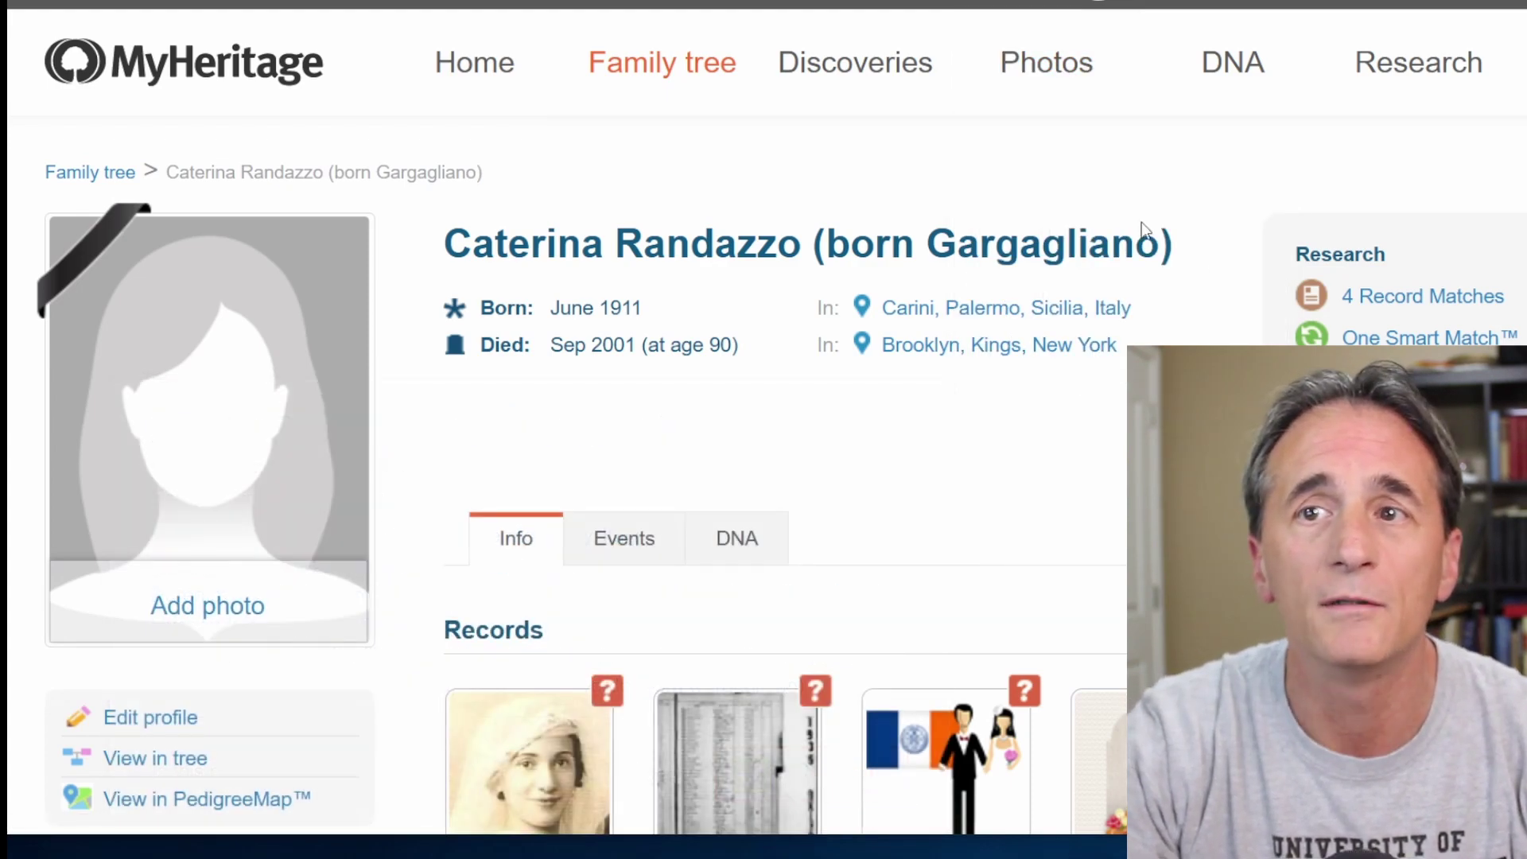
drag(615, 243, 802, 243)
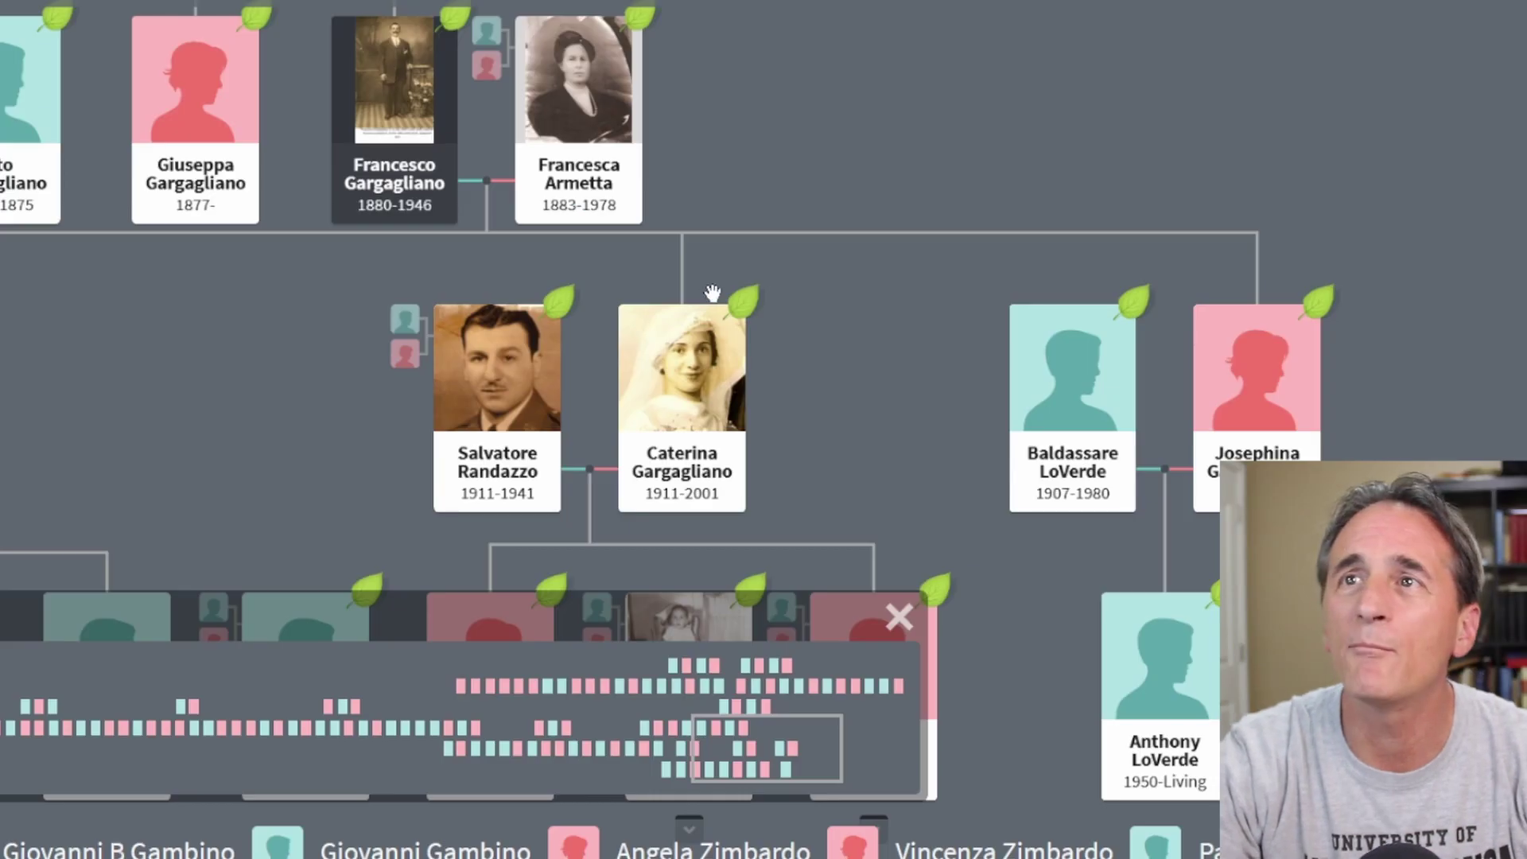
- Switch to the Ancestry tree, open the same woman's full profile (1911–2001), and review its editing and tool options
click(709, 457)
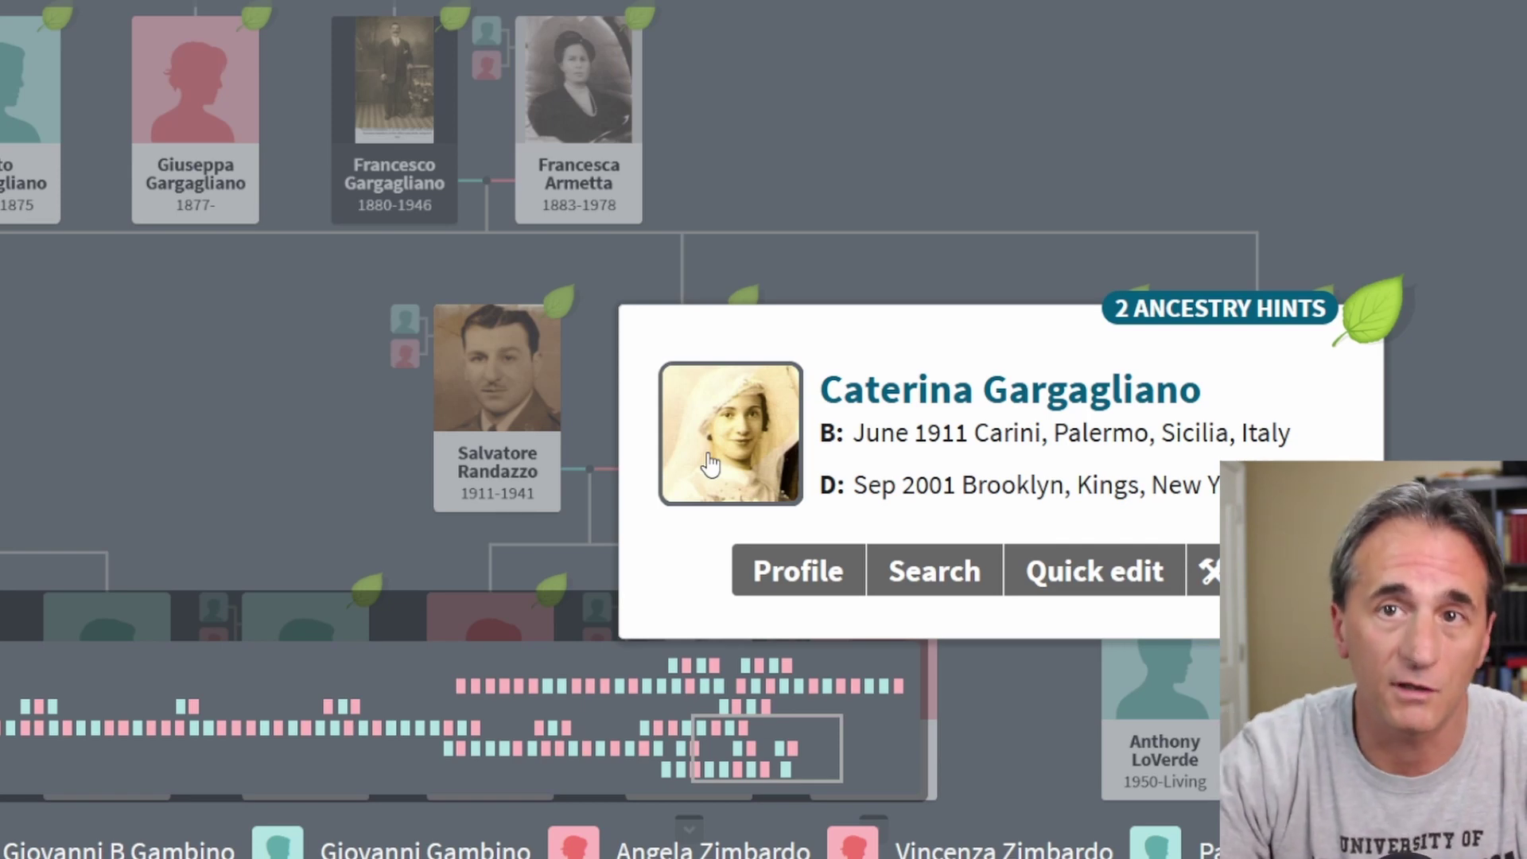
click(828, 579)
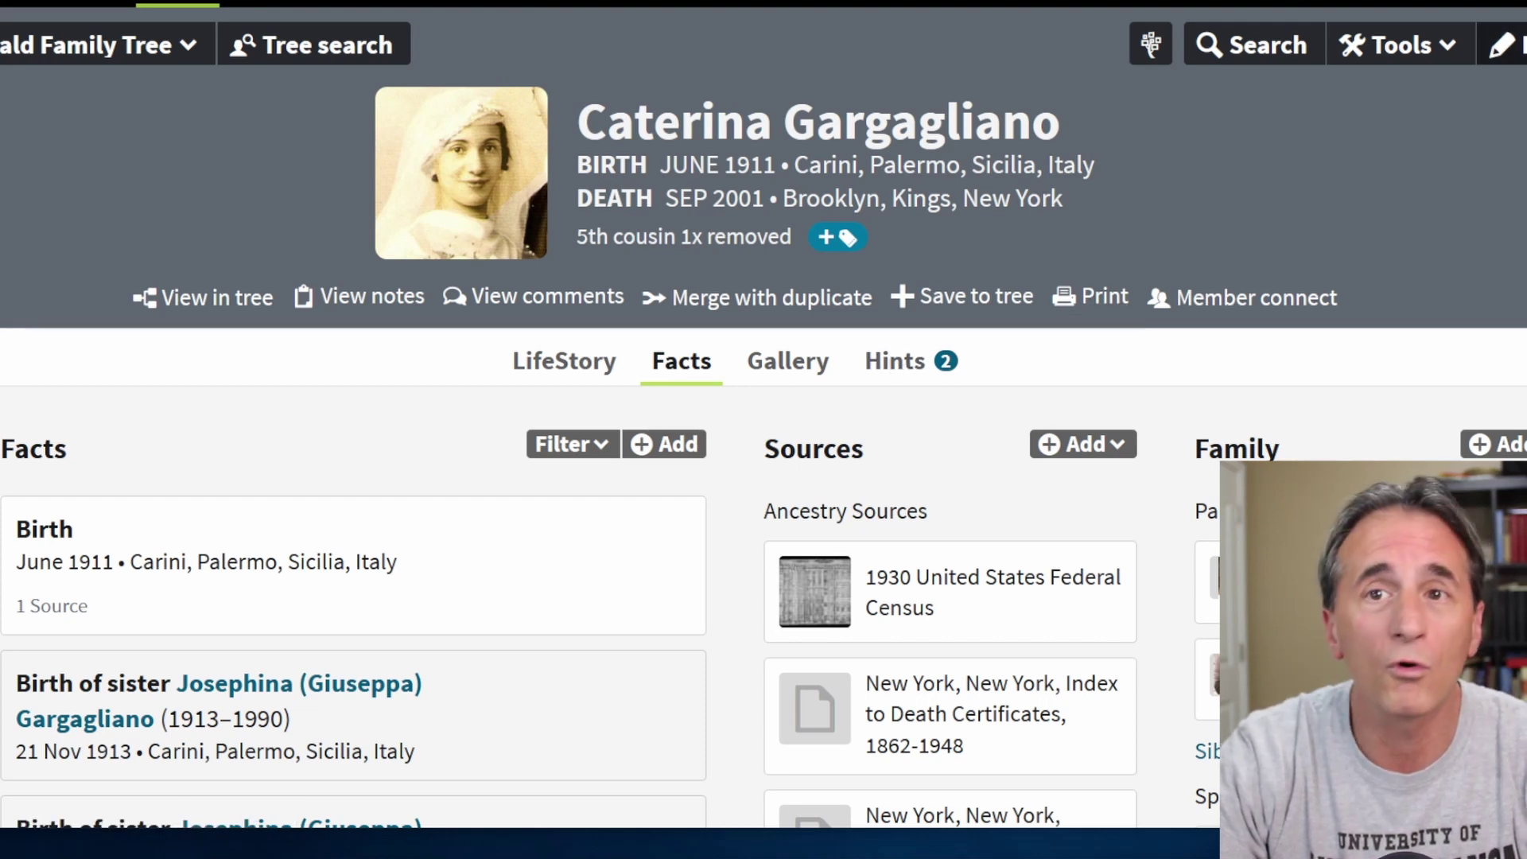
click(1503, 44)
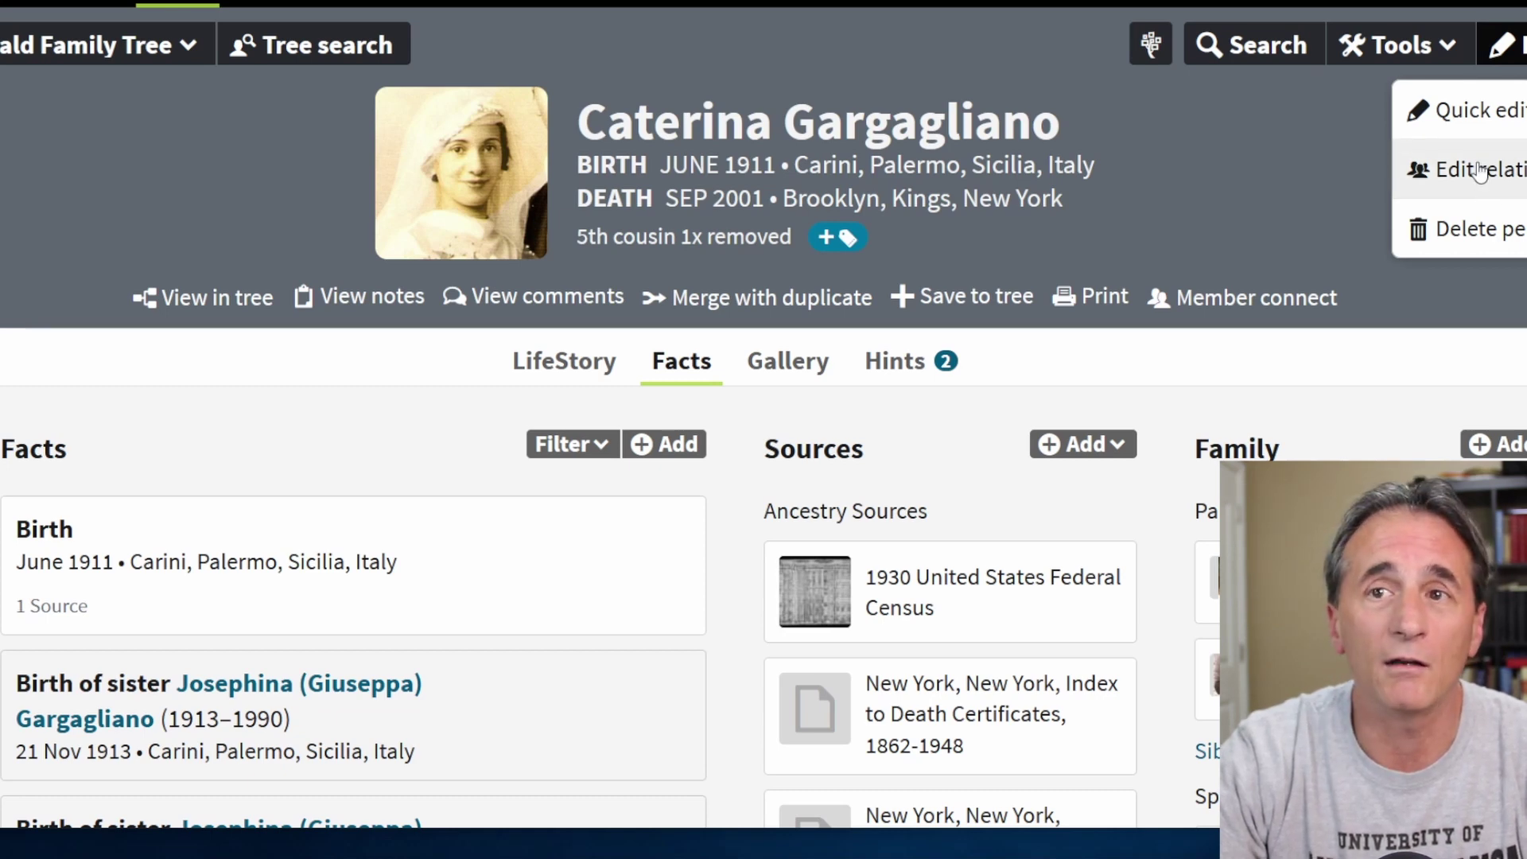
click(1349, 164)
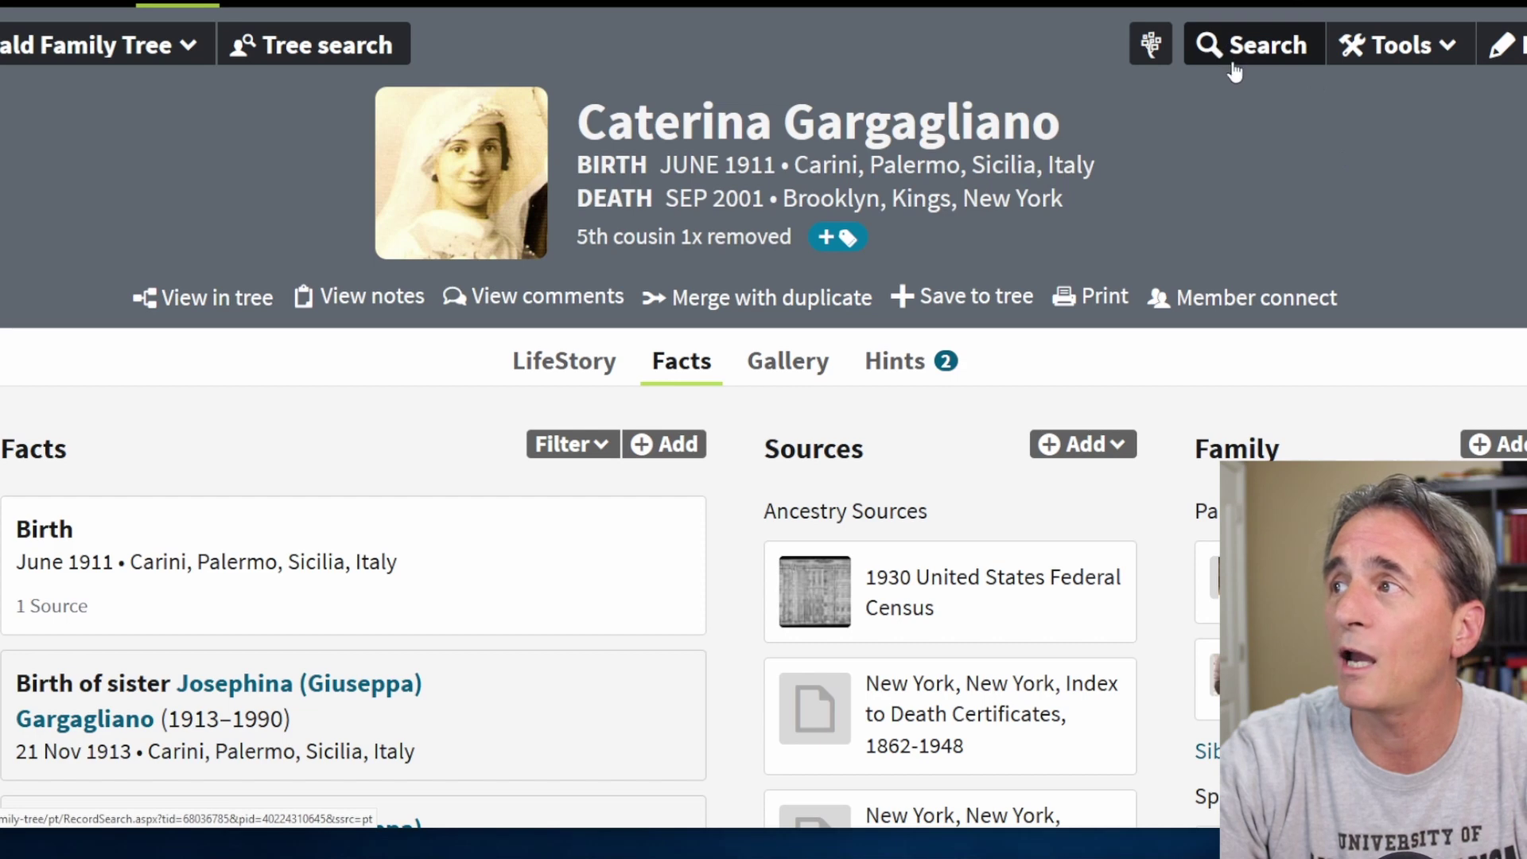
click(1370, 47)
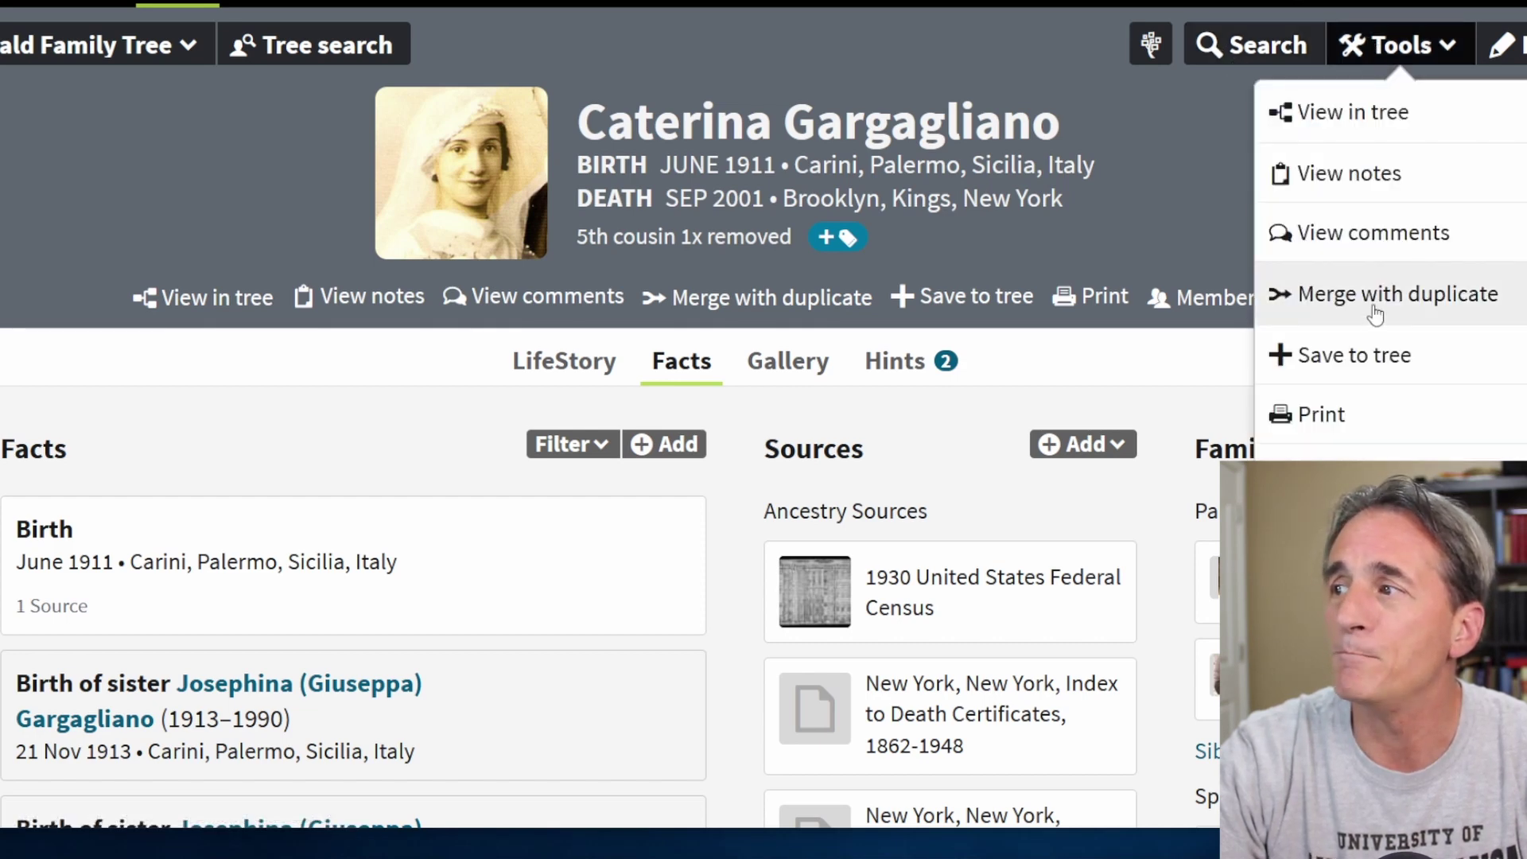
click(1193, 161)
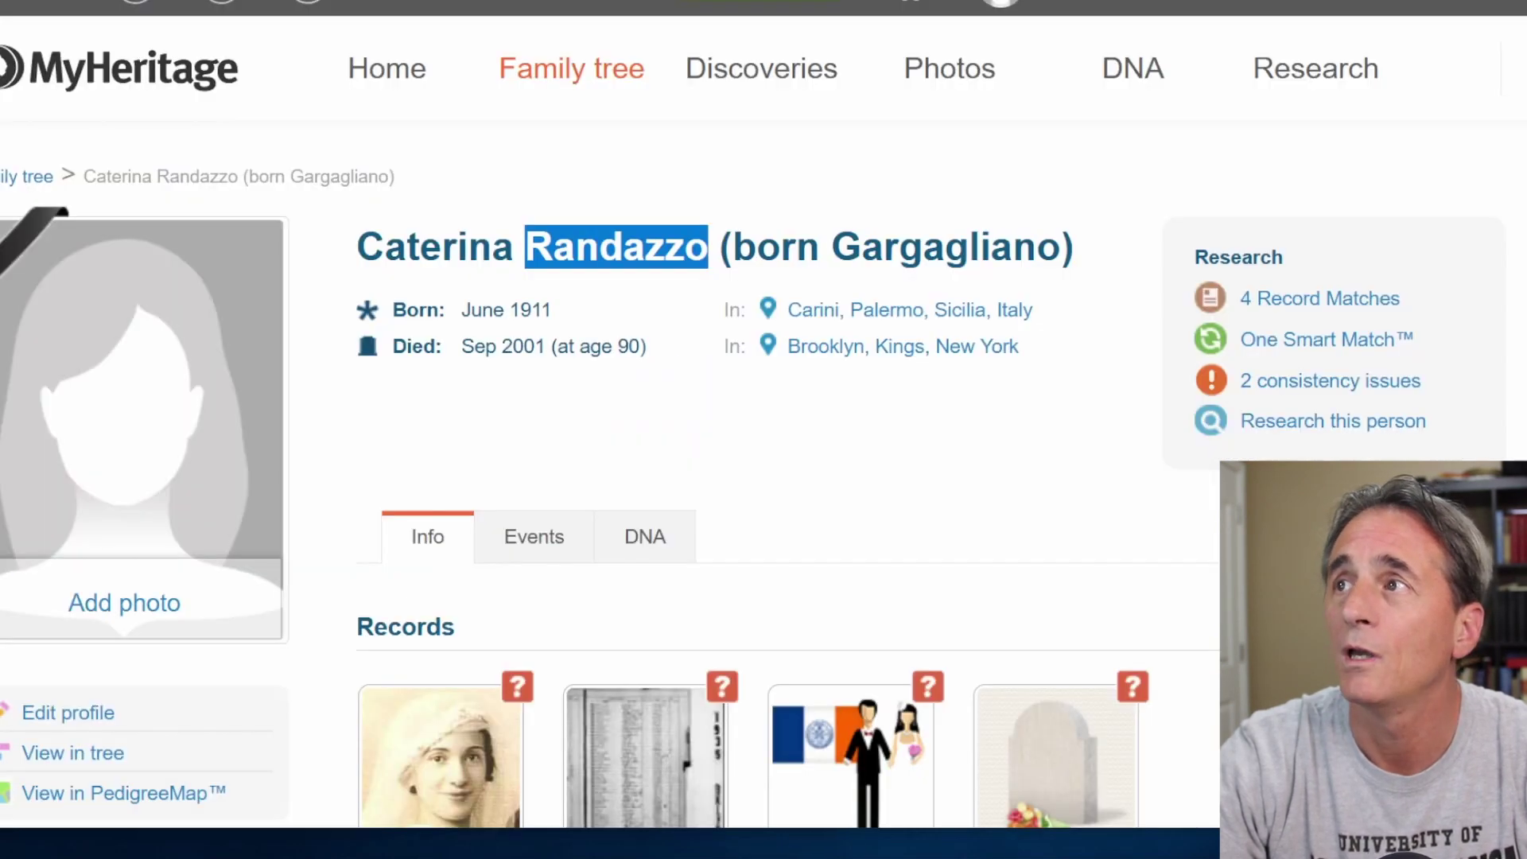
- Switch to MyHeritage, view the Colorize photos page with its sample images, and bring up the other photo features
mouse_move(944, 94)
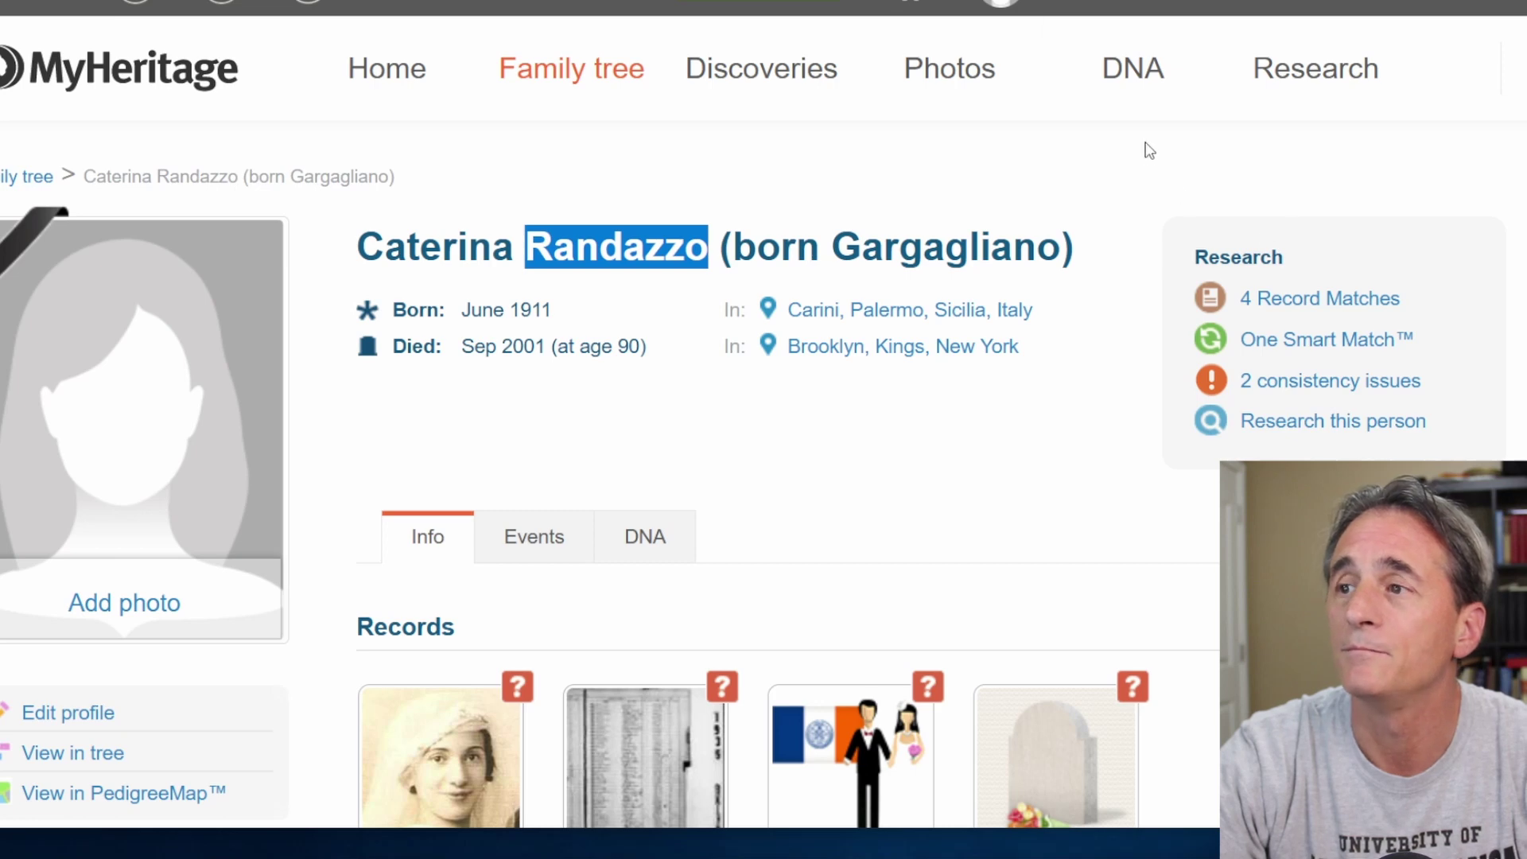
mouse_move(880, 102)
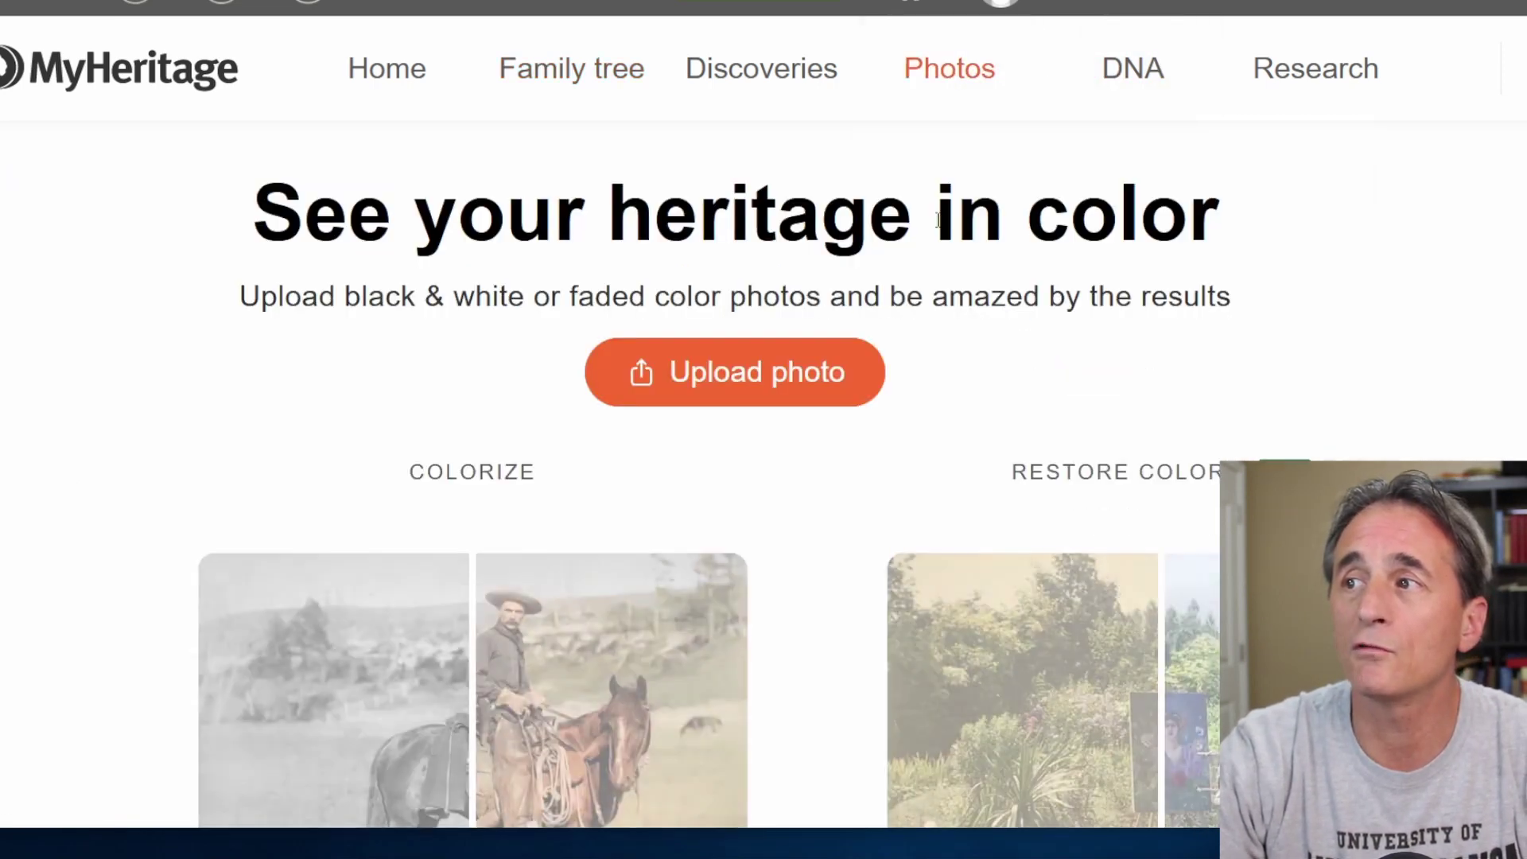
scroll(955, 239, down, 2)
mouse_move(992, 8)
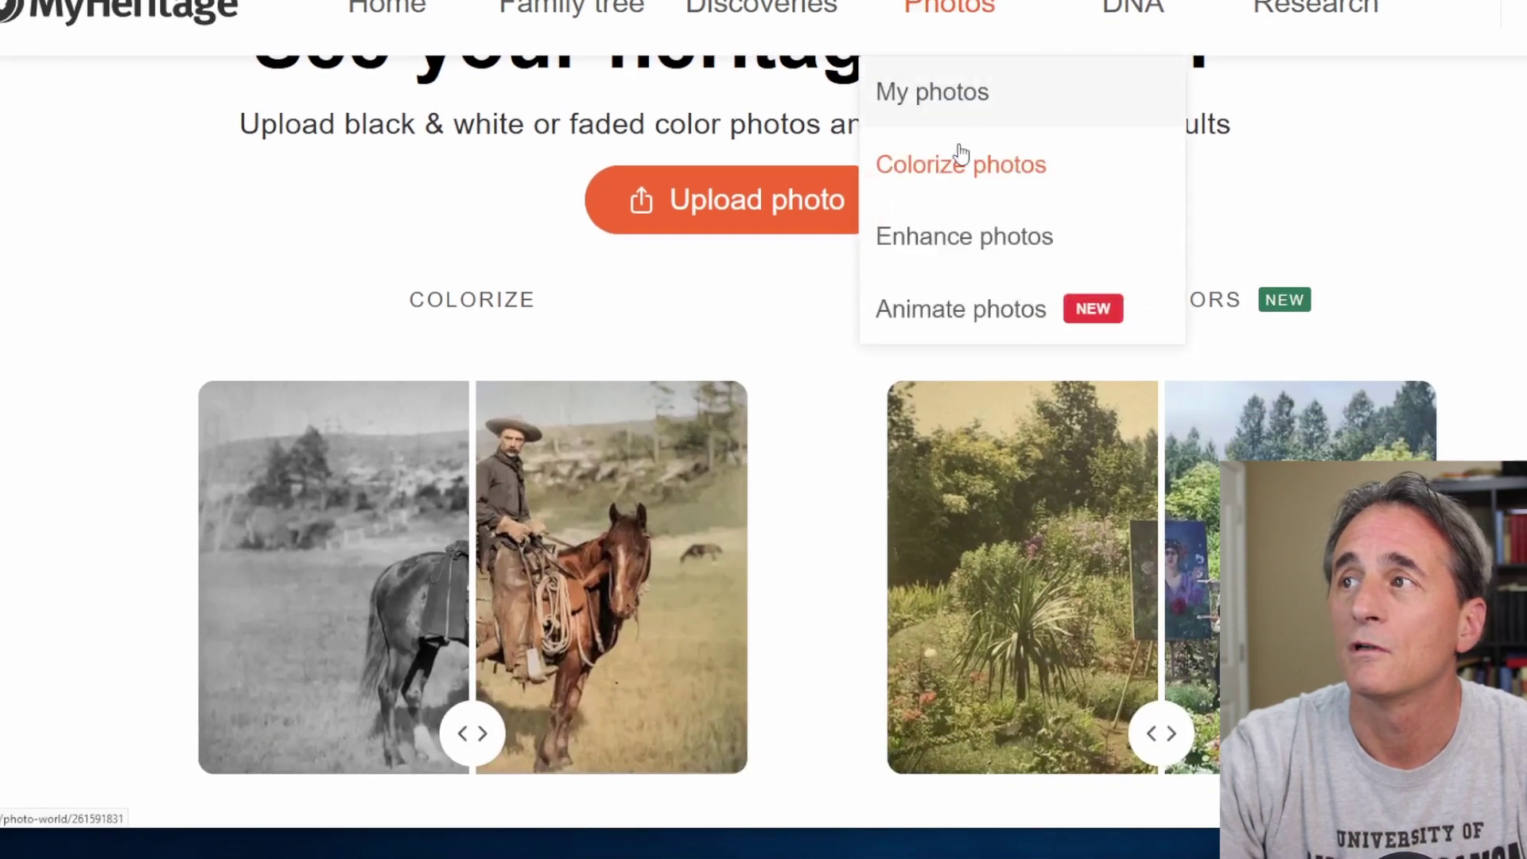
- Open the Animate photos feature and view its sample face animation
click(931, 311)
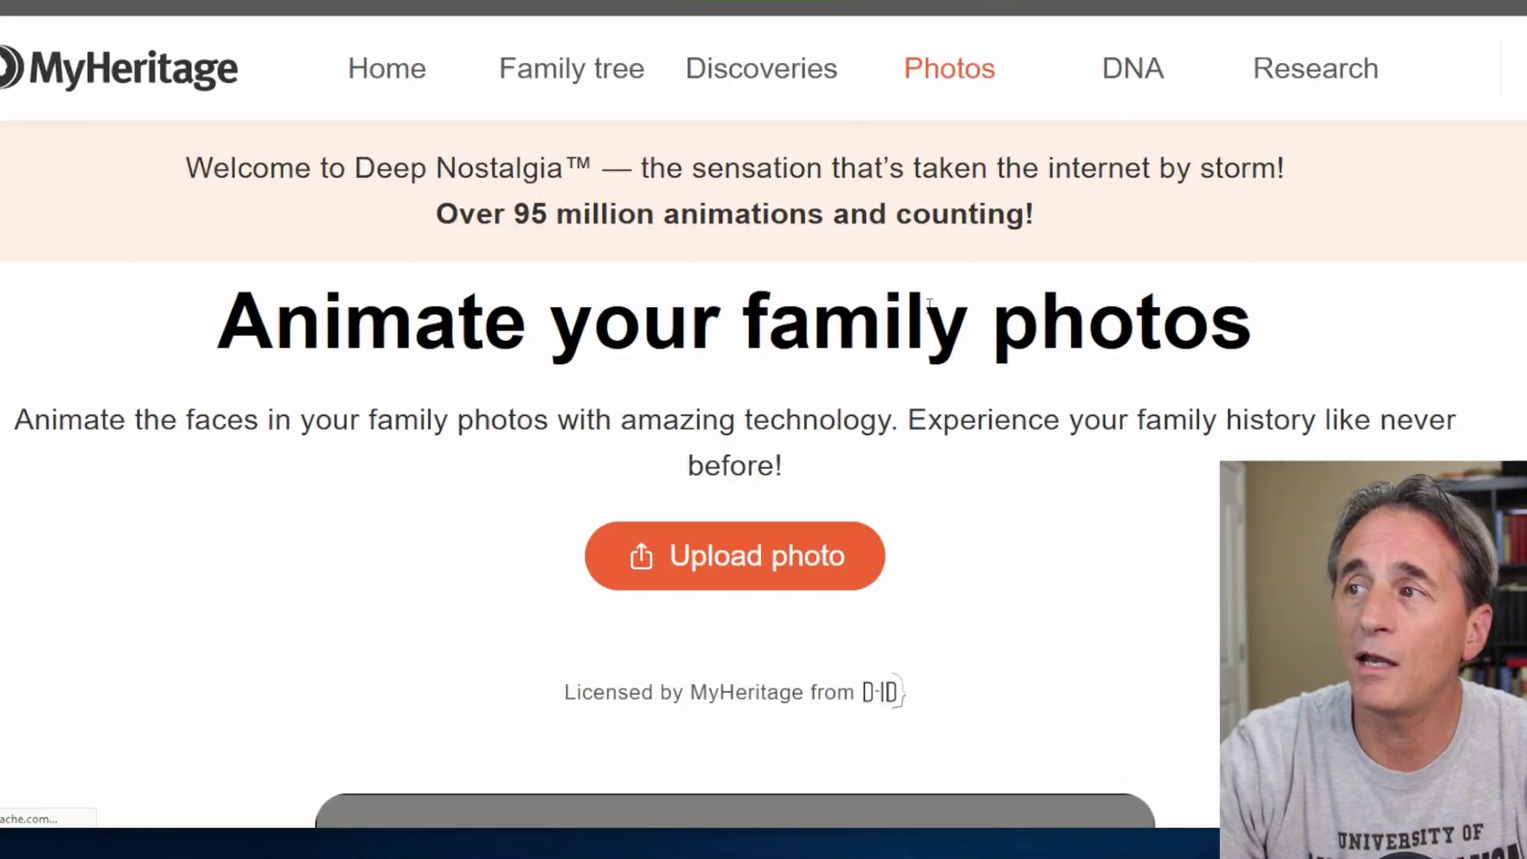
scroll(860, 385, down, 8)
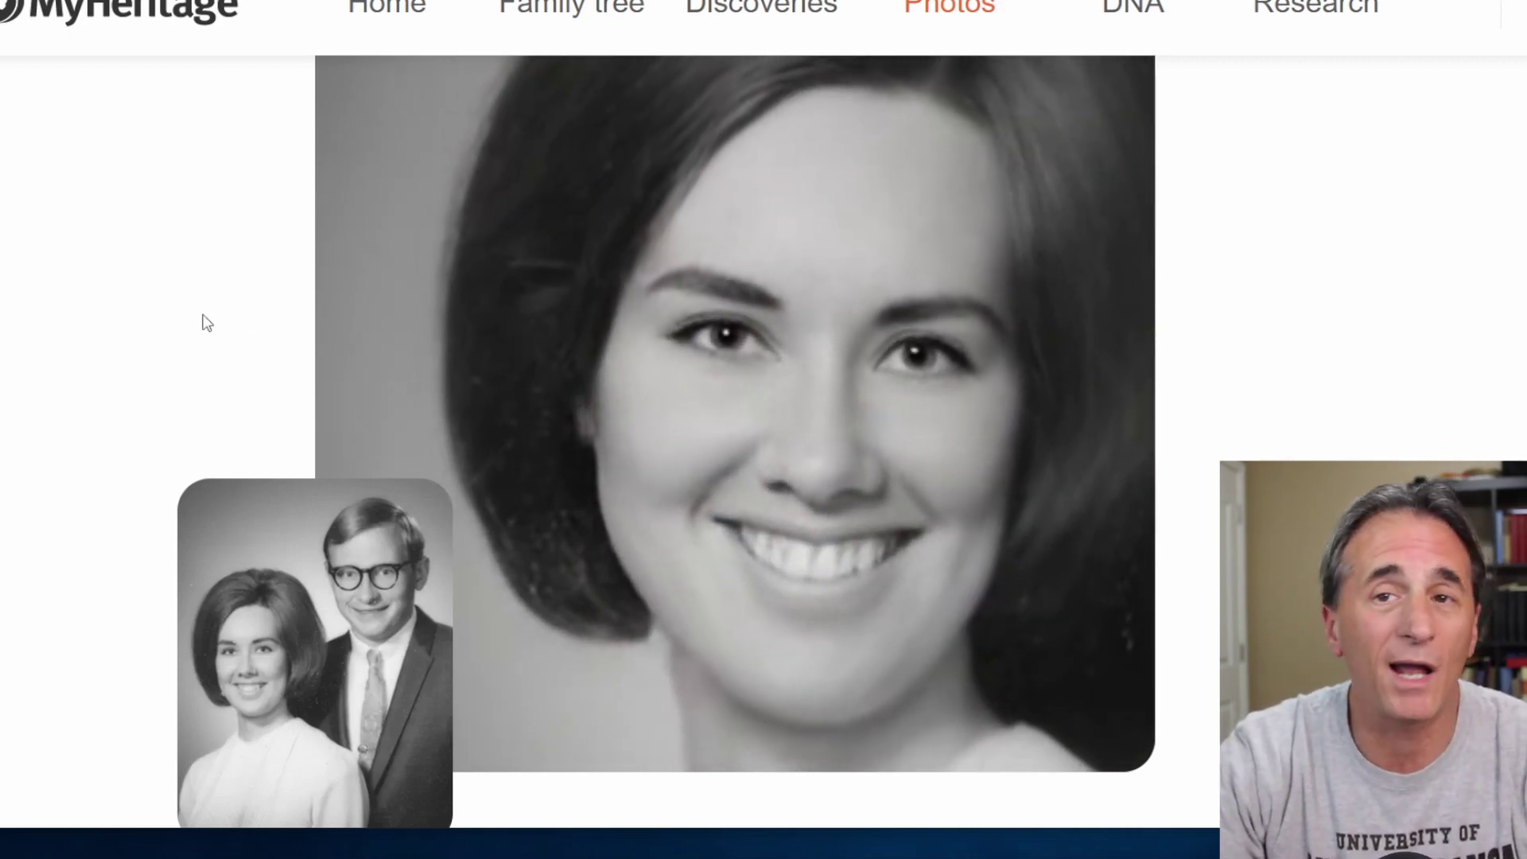
scroll(204, 321, up, 8)
- Return to the Colorize photos feature and view its colorizing and color restoration samples
mouse_move(770, 31)
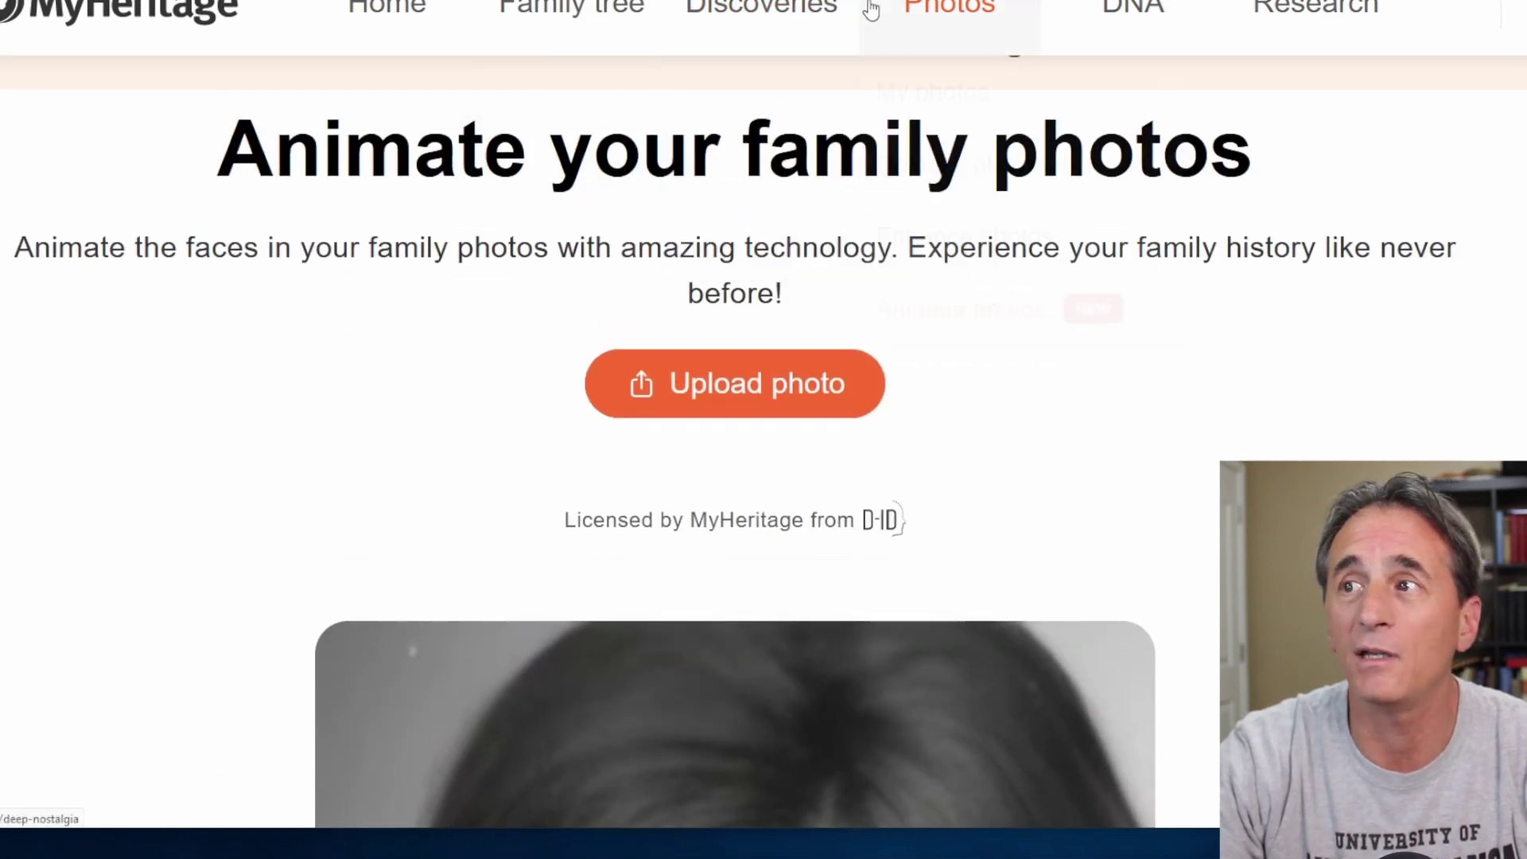
click(914, 162)
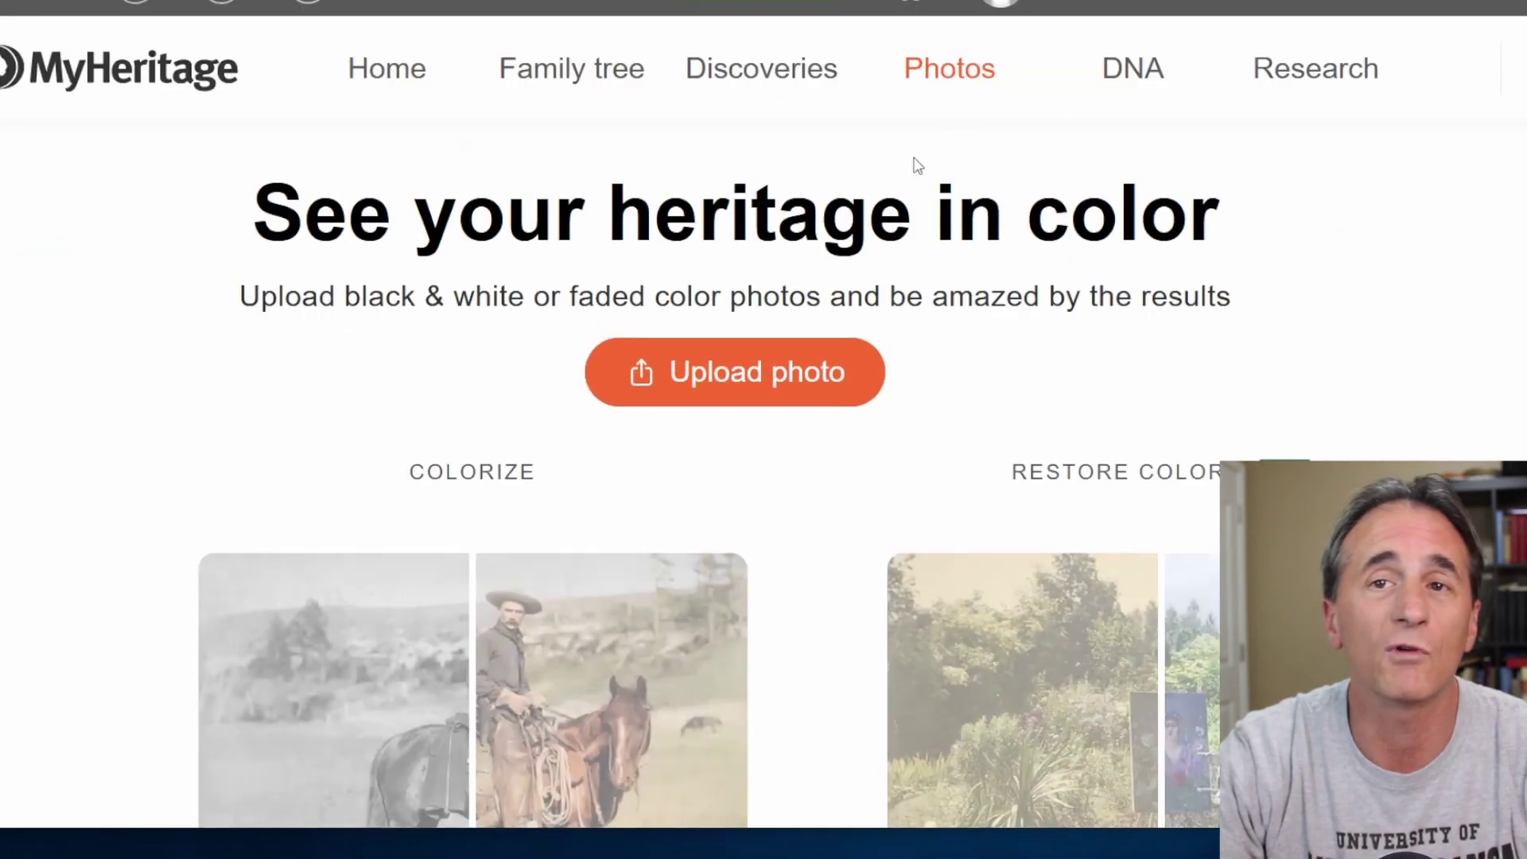
scroll(99, 451, down, 1)
scroll(102, 458, down, 2)
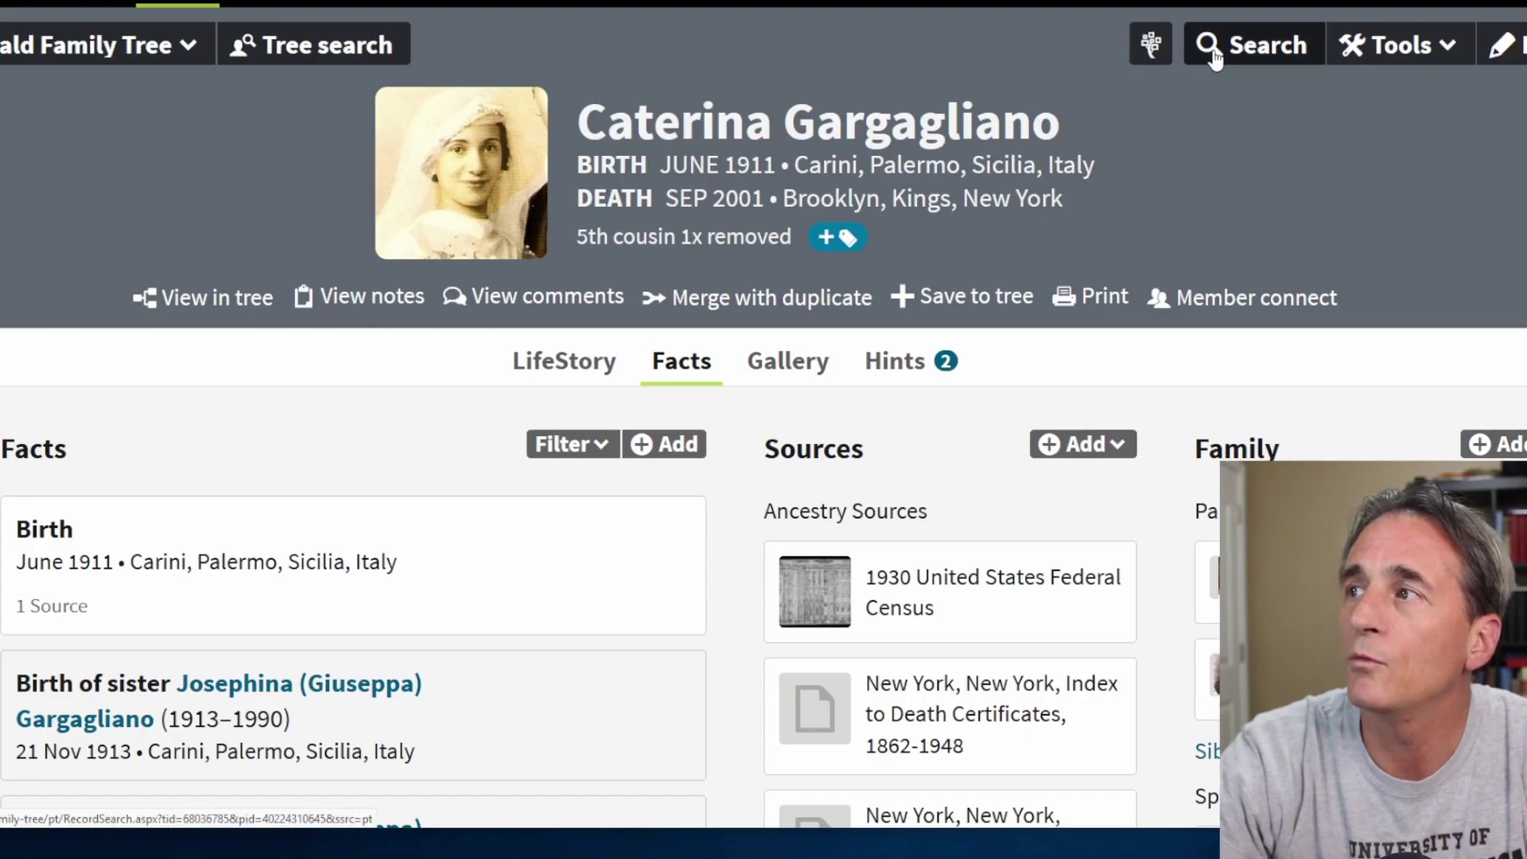
- Switch to the woman's Ancestry profile and open the record image of her 1930 United States Federal Census source
scroll(995, 358, down, 2)
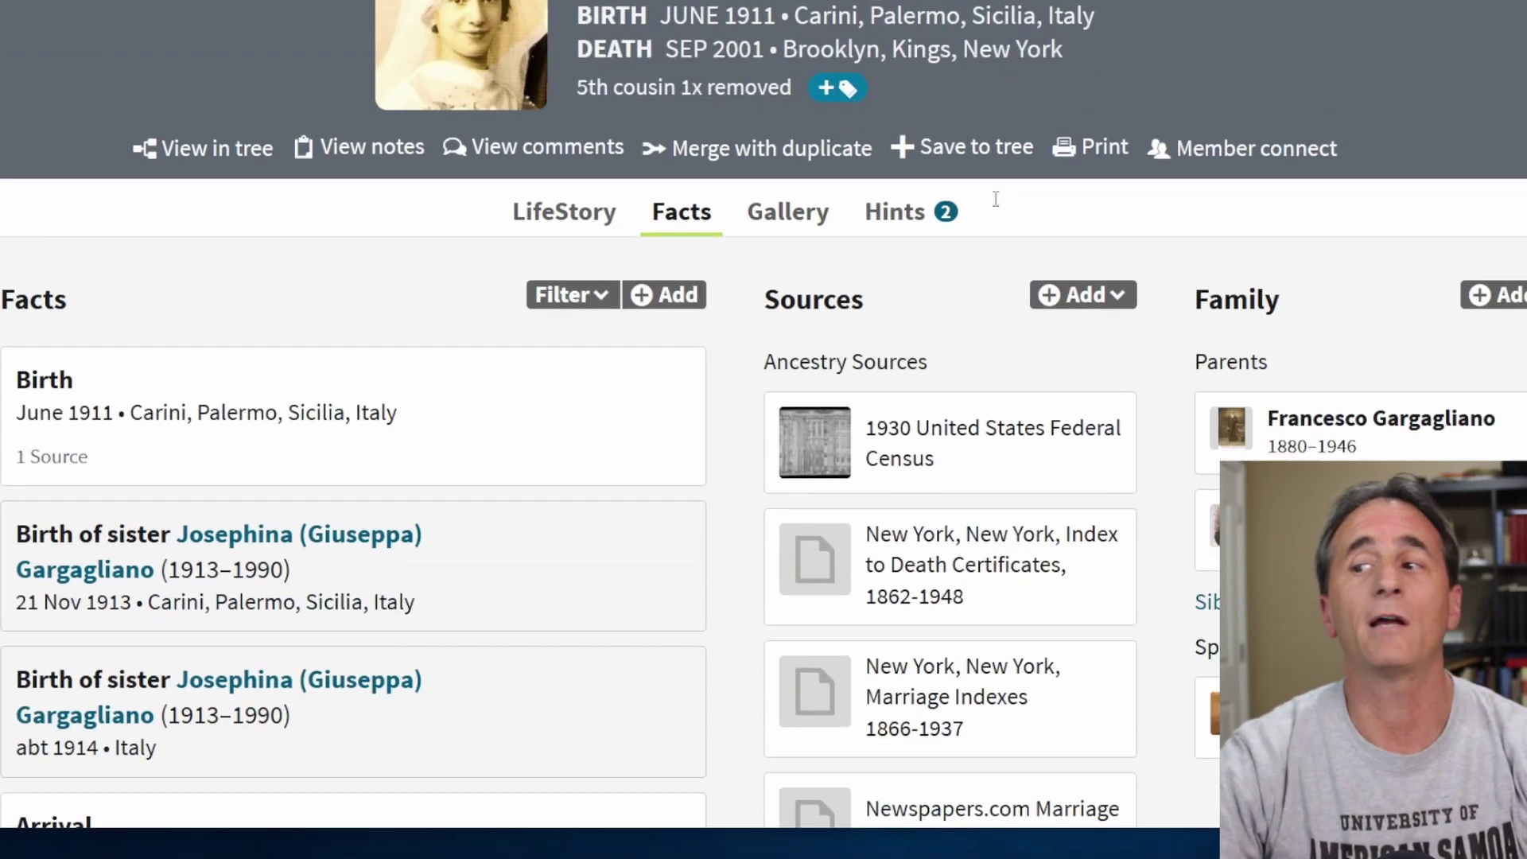
mouse_move(1090, 426)
click(1091, 420)
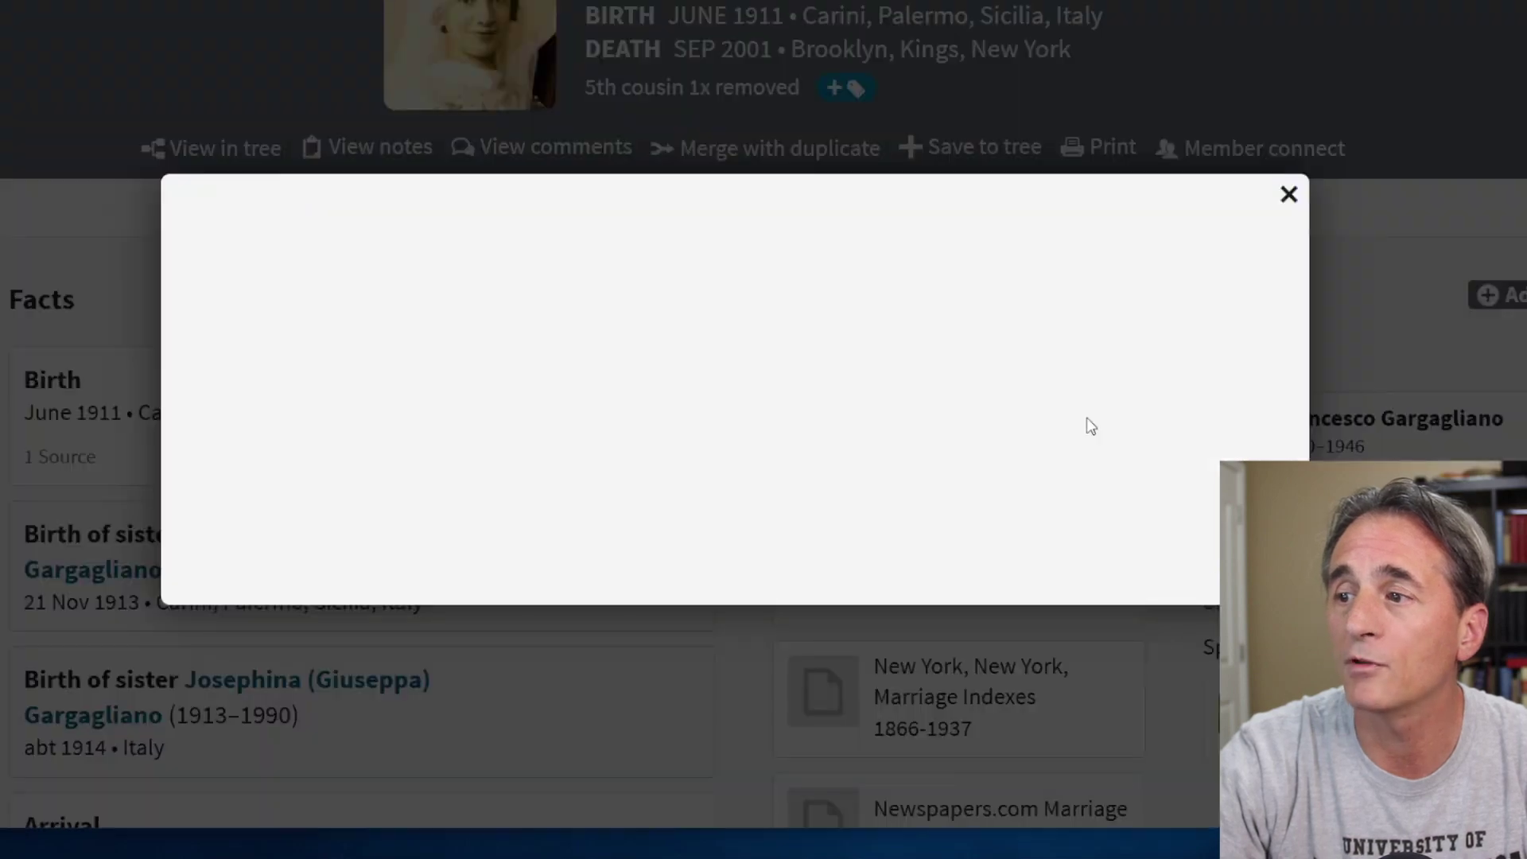
click(861, 199)
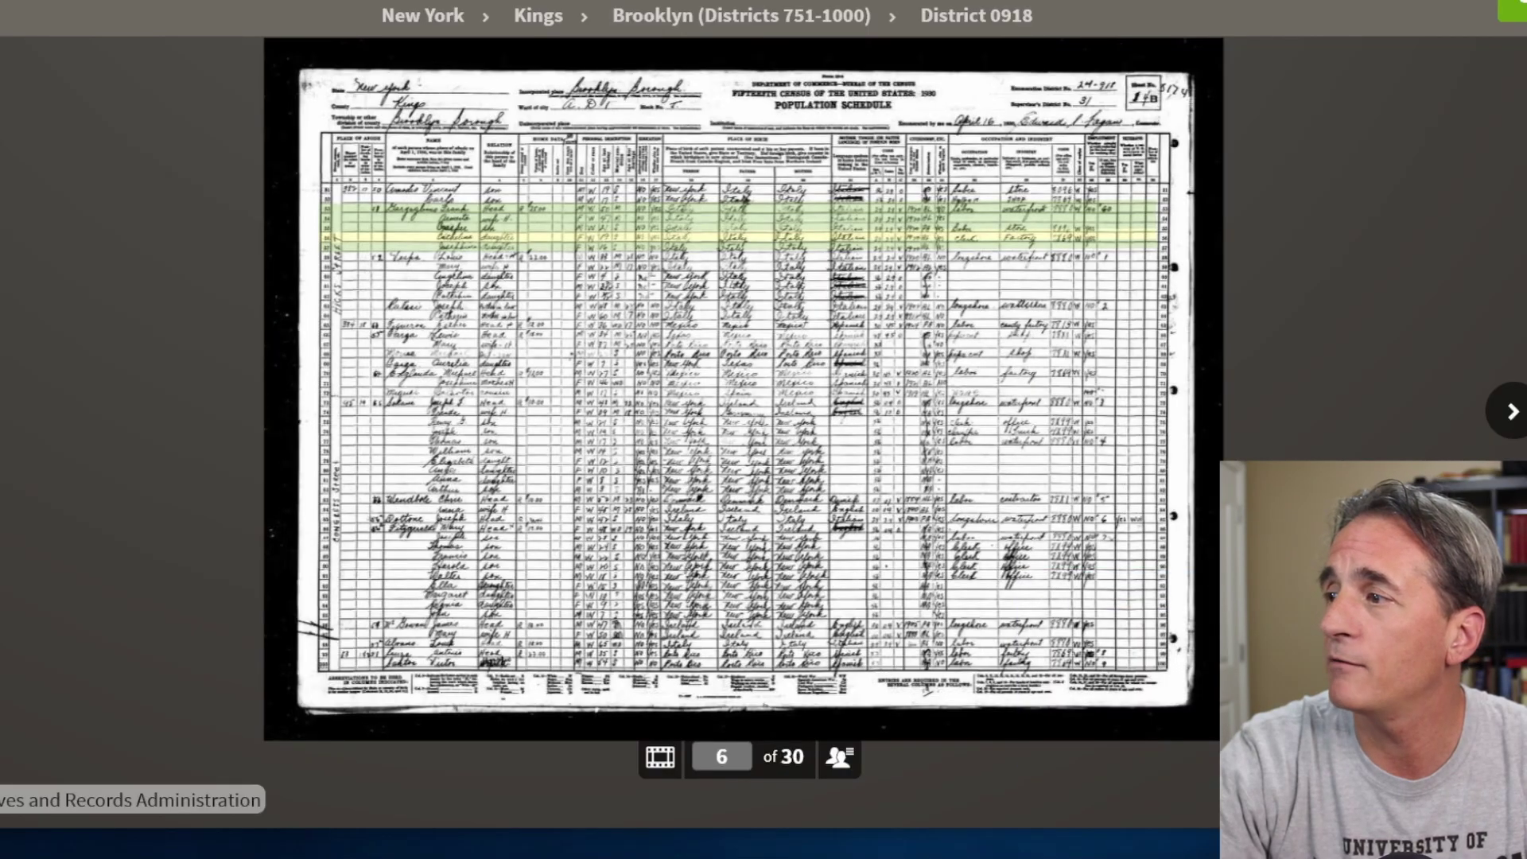
- Enlarge the 1930 census image to examine the highlighted household rows, and go back to page 5 of the district
scroll(651, 310, up, 4)
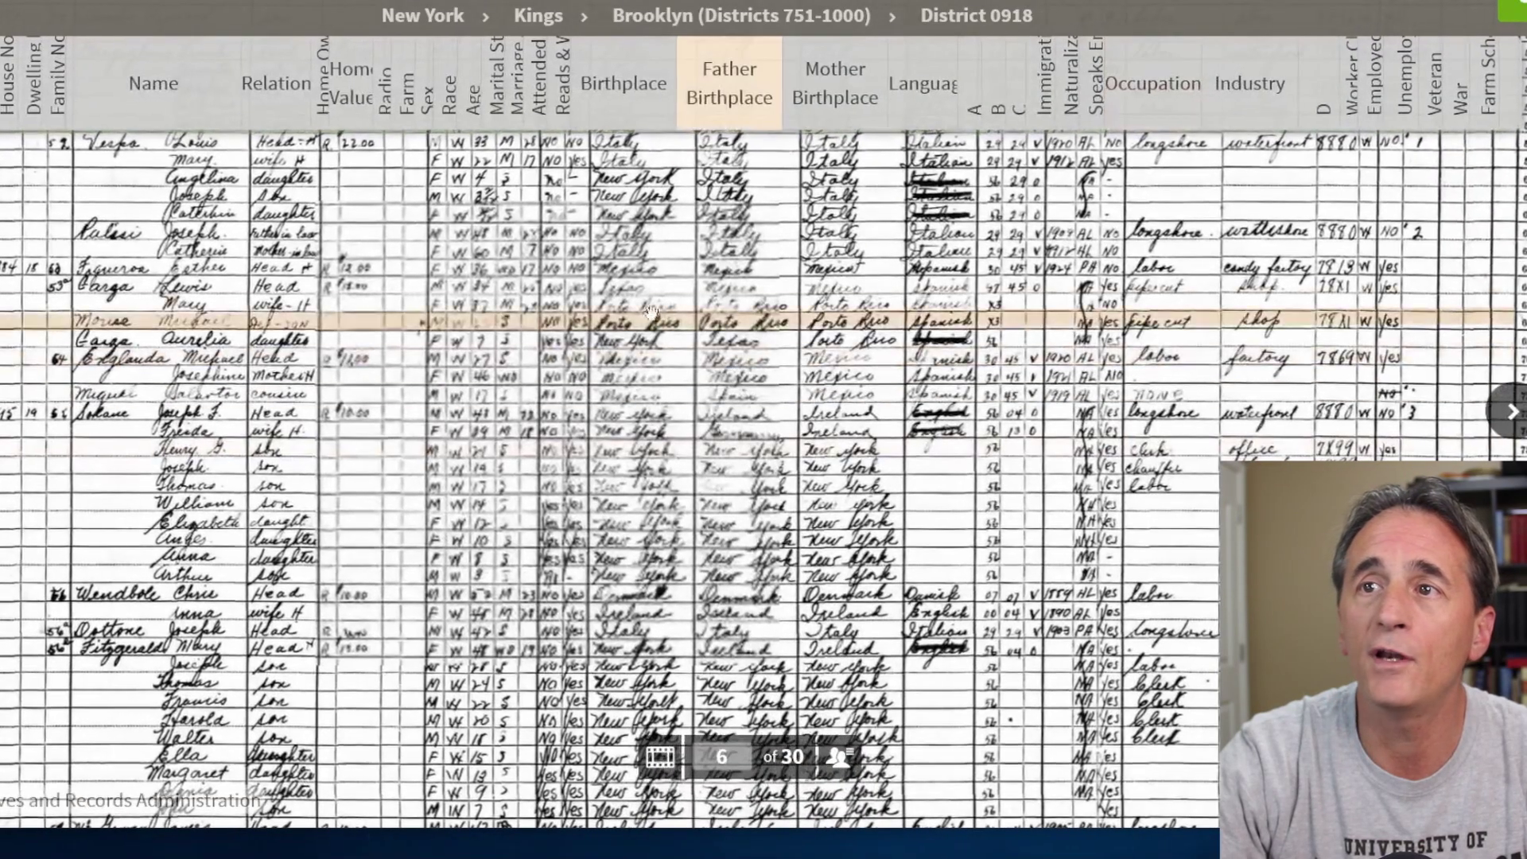
drag(652, 312, 770, 457)
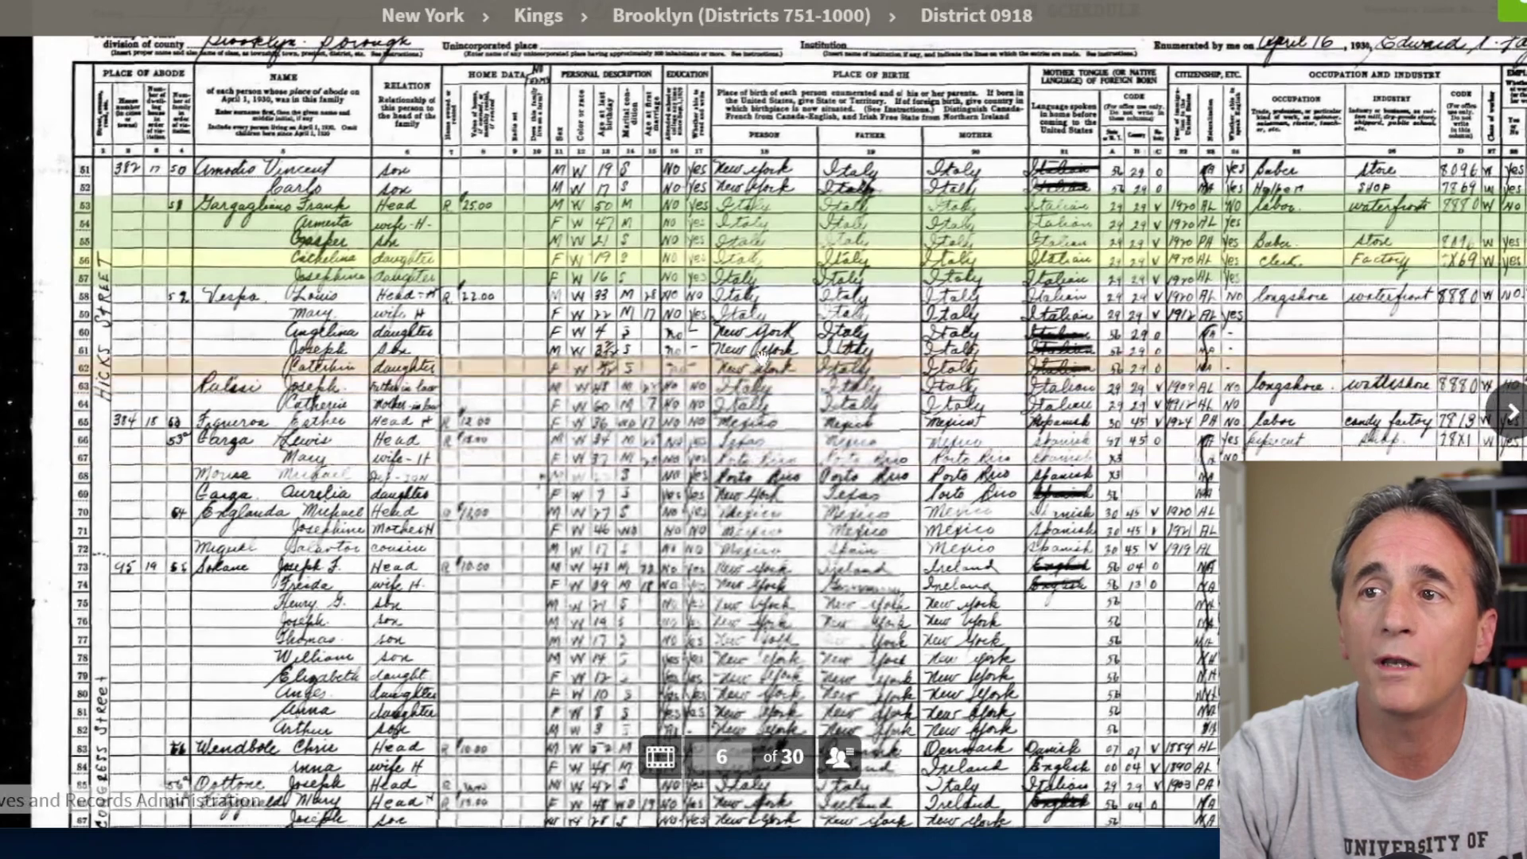
drag(759, 355, 773, 455)
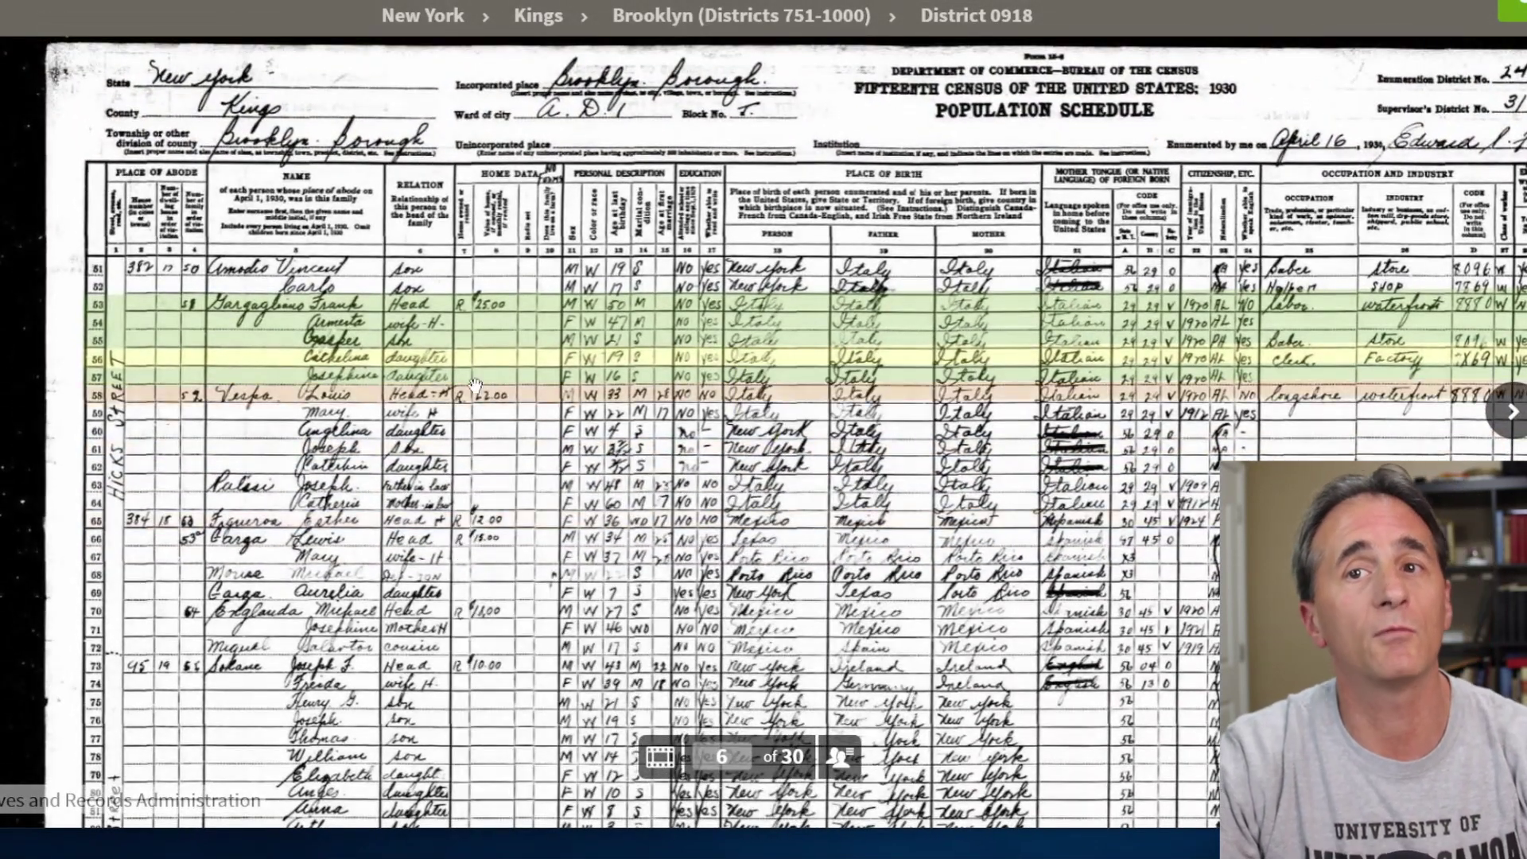
mouse_move(583, 467)
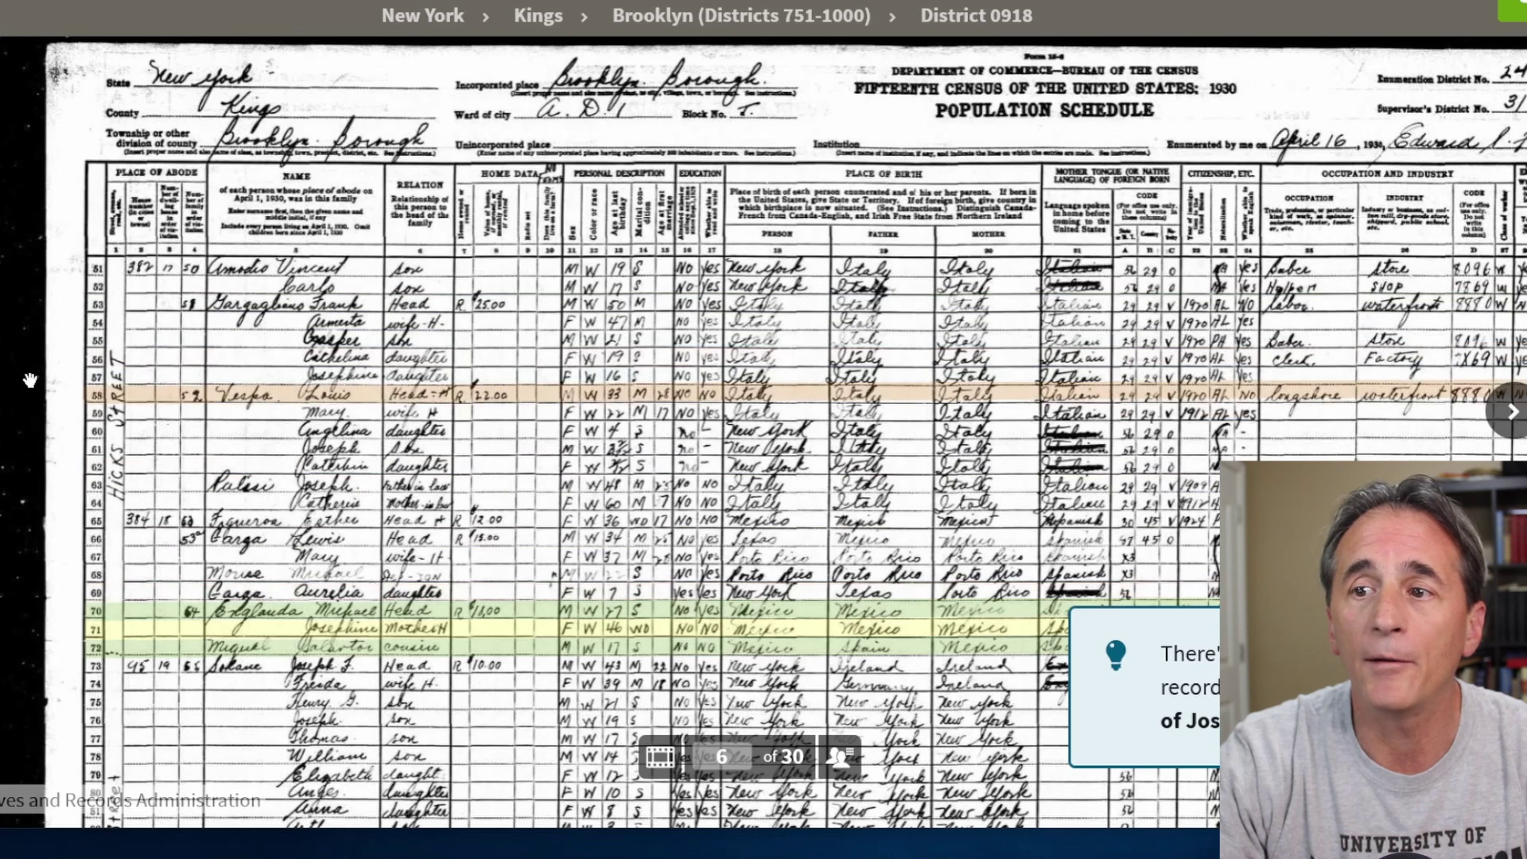
click(2, 411)
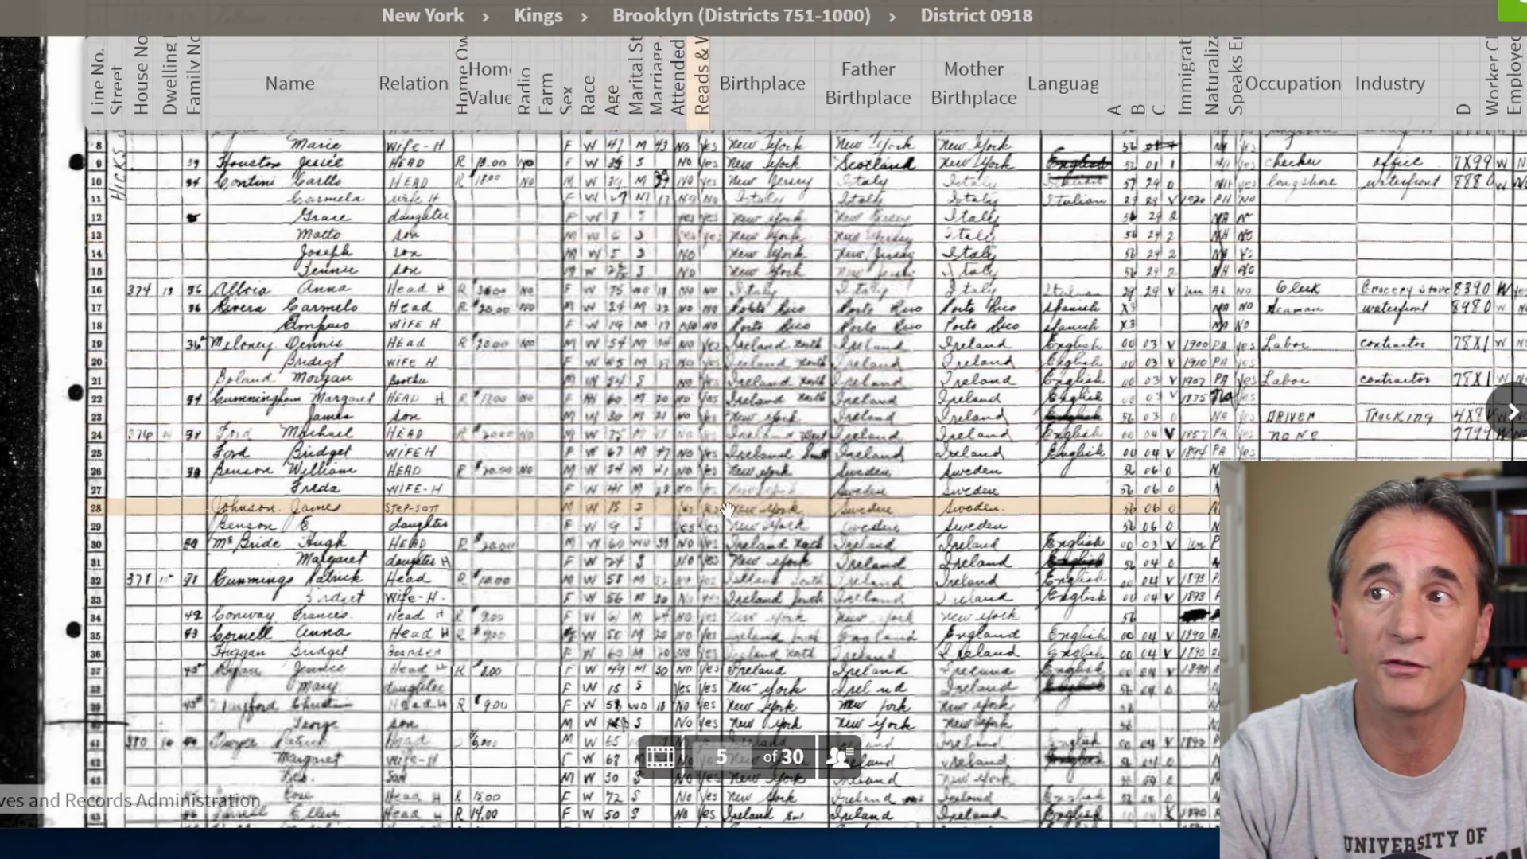
- Switch to MyHeritage and open its historical records search page
mouse_move(726, 509)
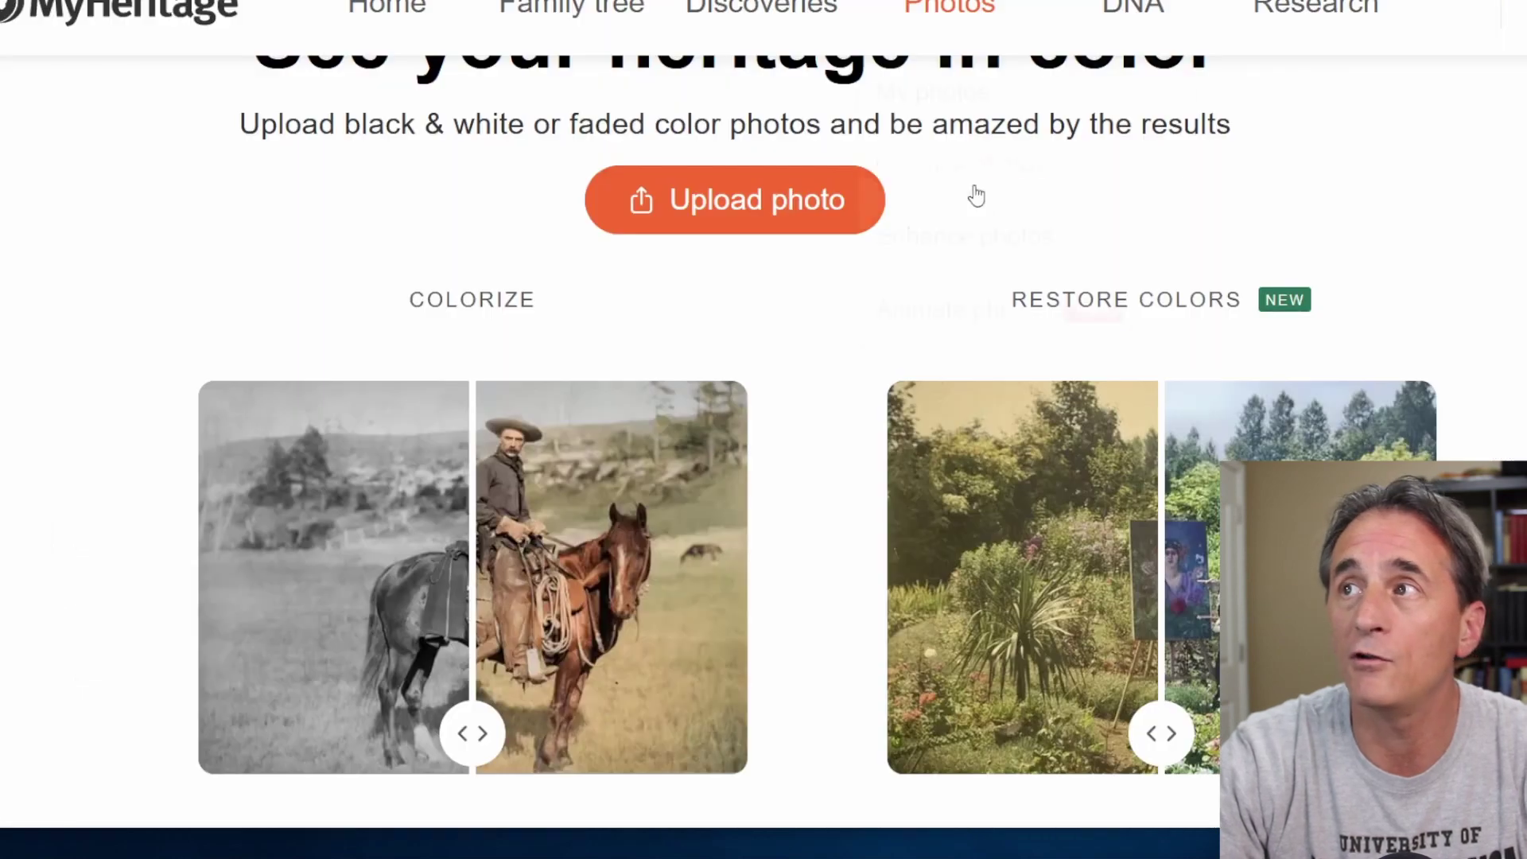
click(1257, 26)
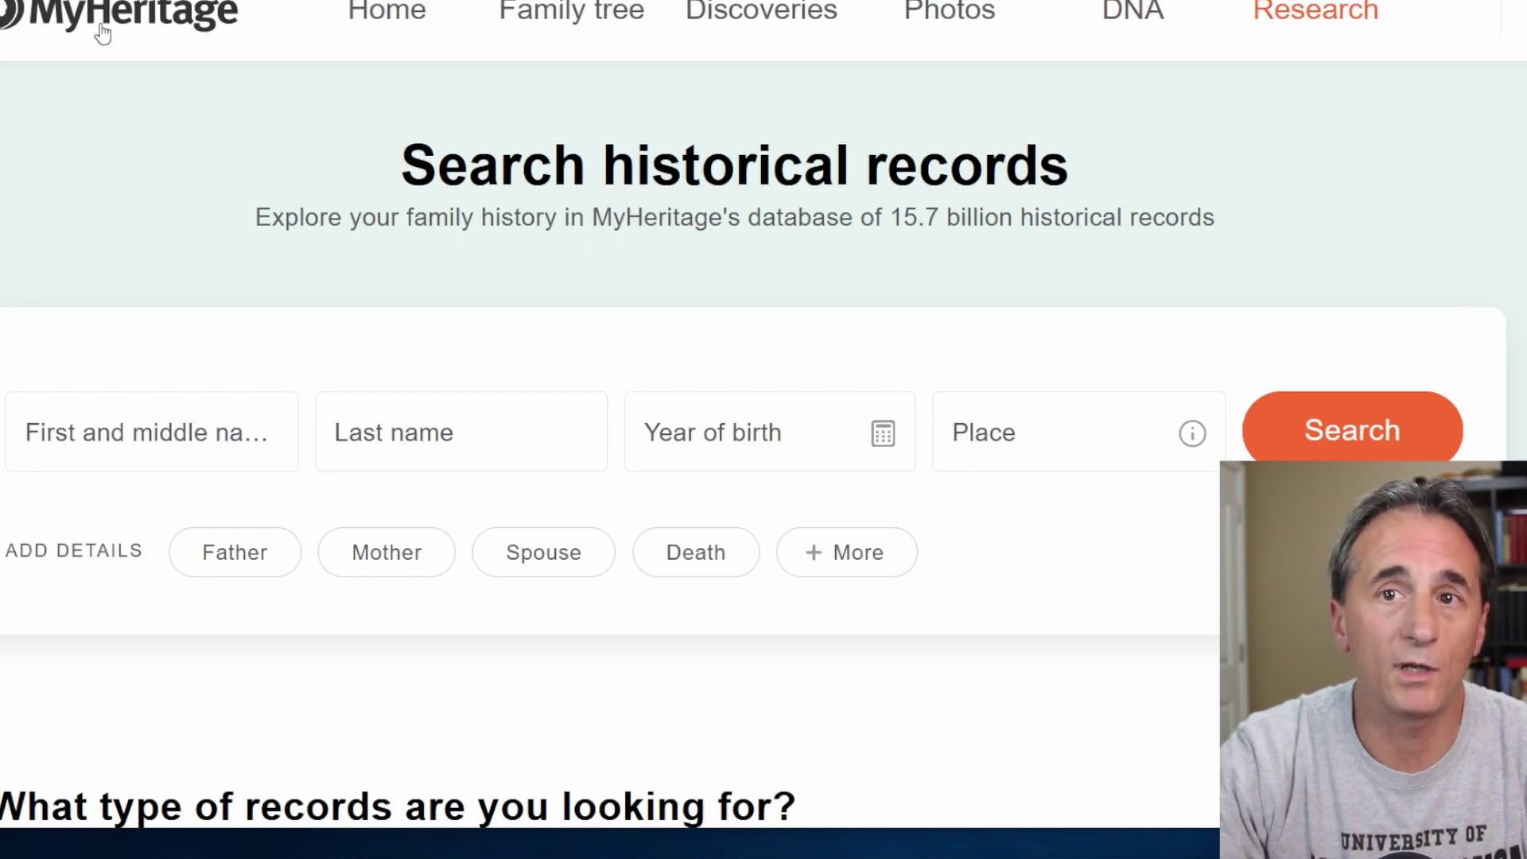